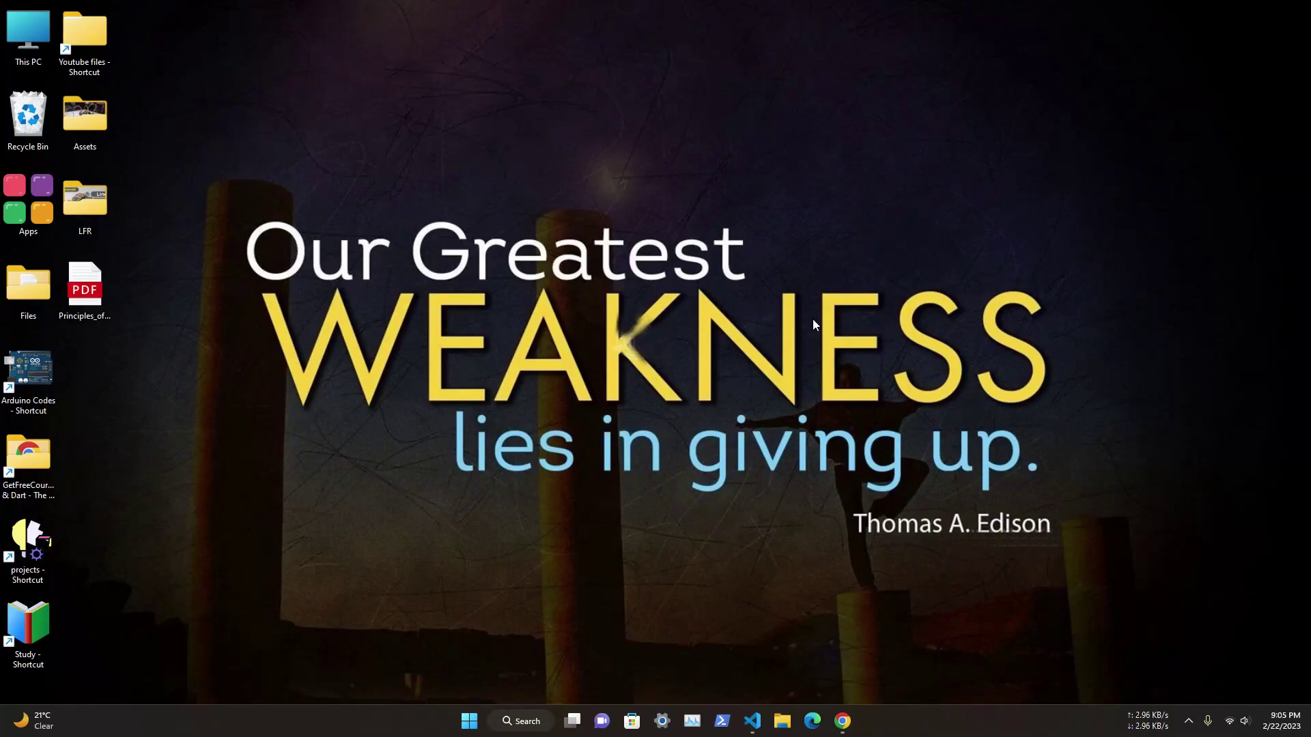
# Bring up Chrome and load Play Console's All apps list from the Google bookmarks folder.
pyautogui.moveTo(853, 730)
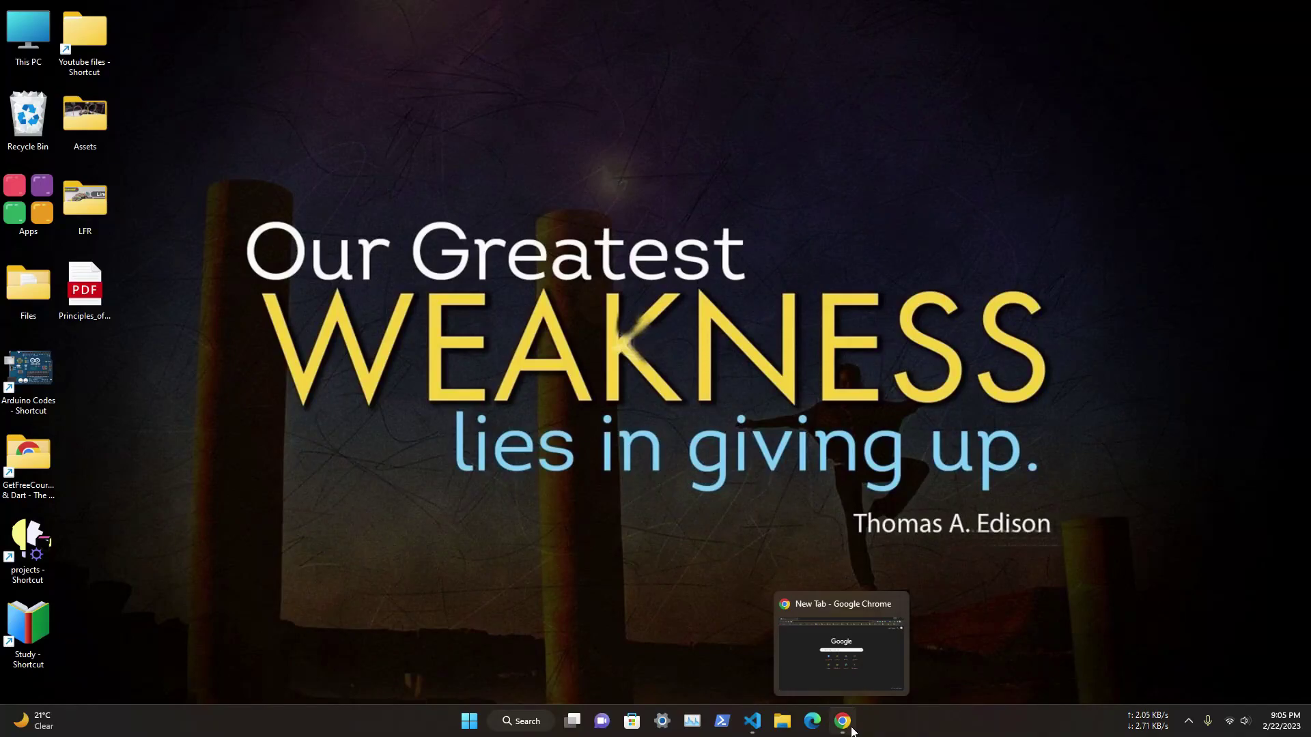
pyautogui.click(853, 731)
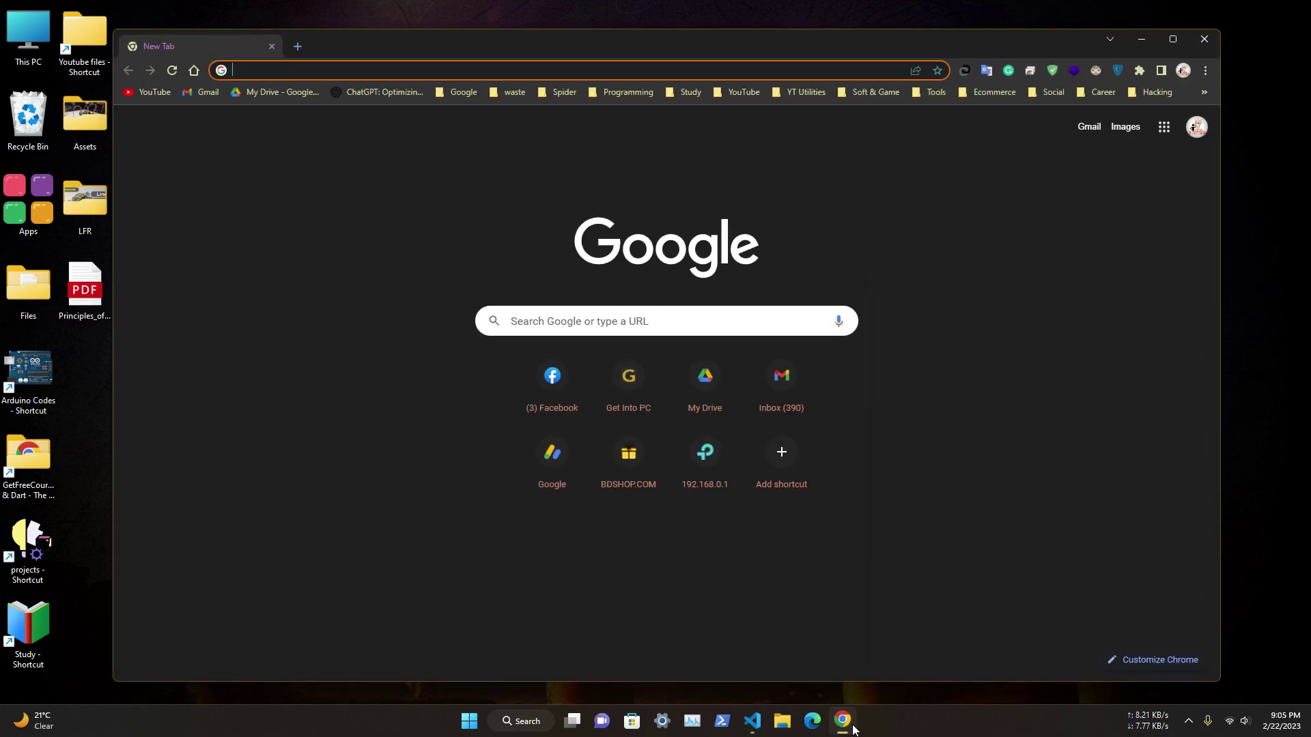
pyautogui.click(456, 96)
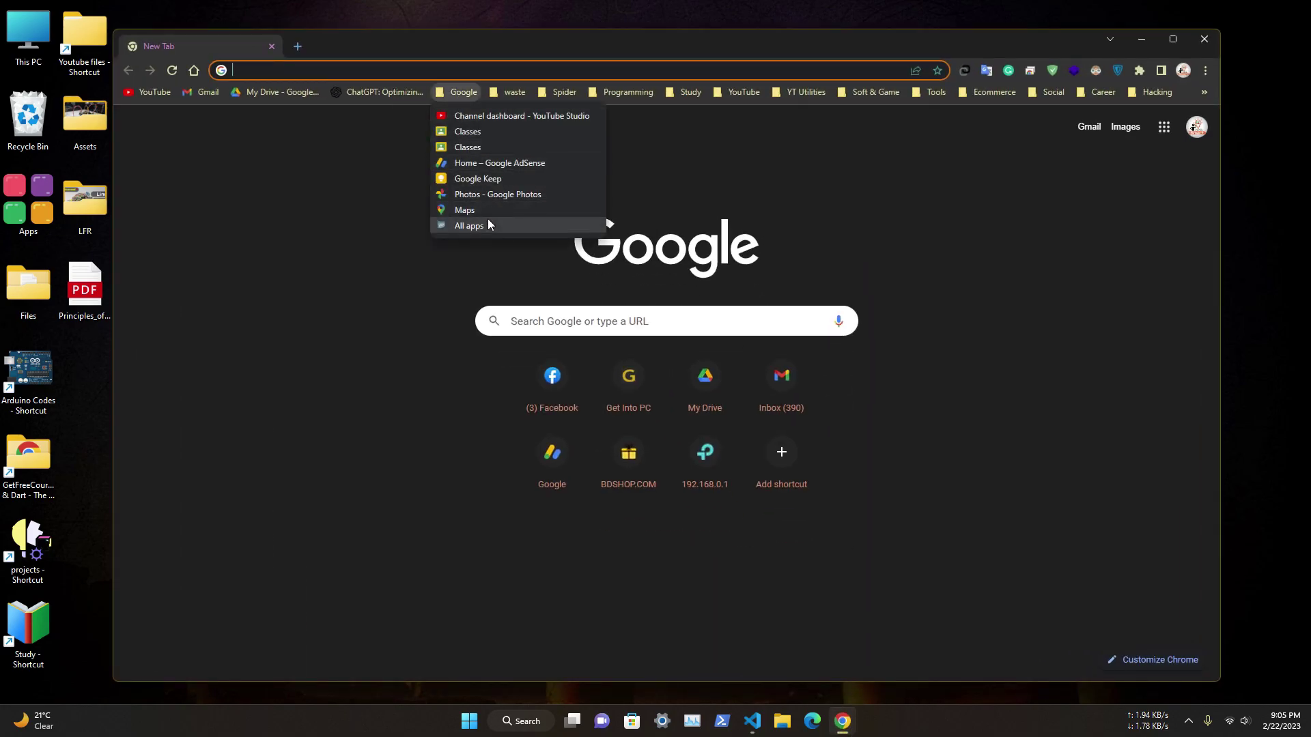
pyautogui.click(488, 224)
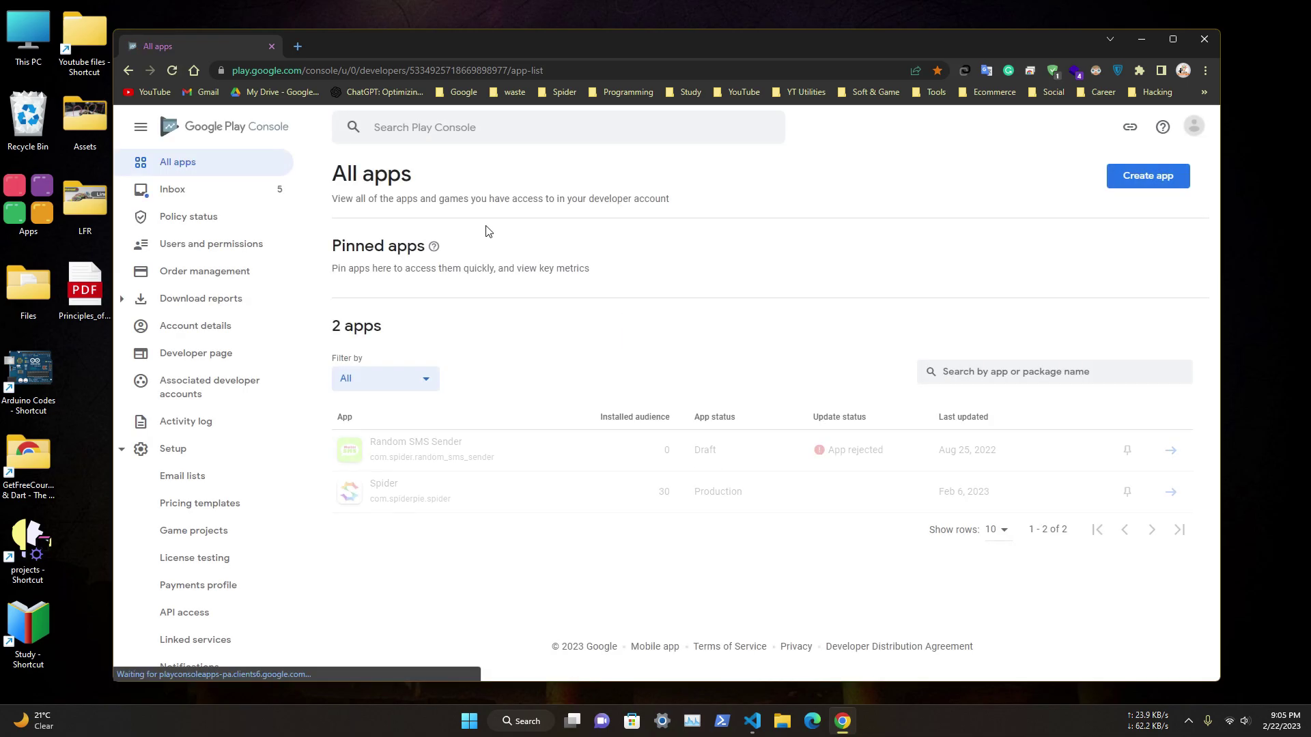
# Maximize Chrome and open Spider's Releases overview down to production release 11 (1.0.10).
pyautogui.click(1172, 38)
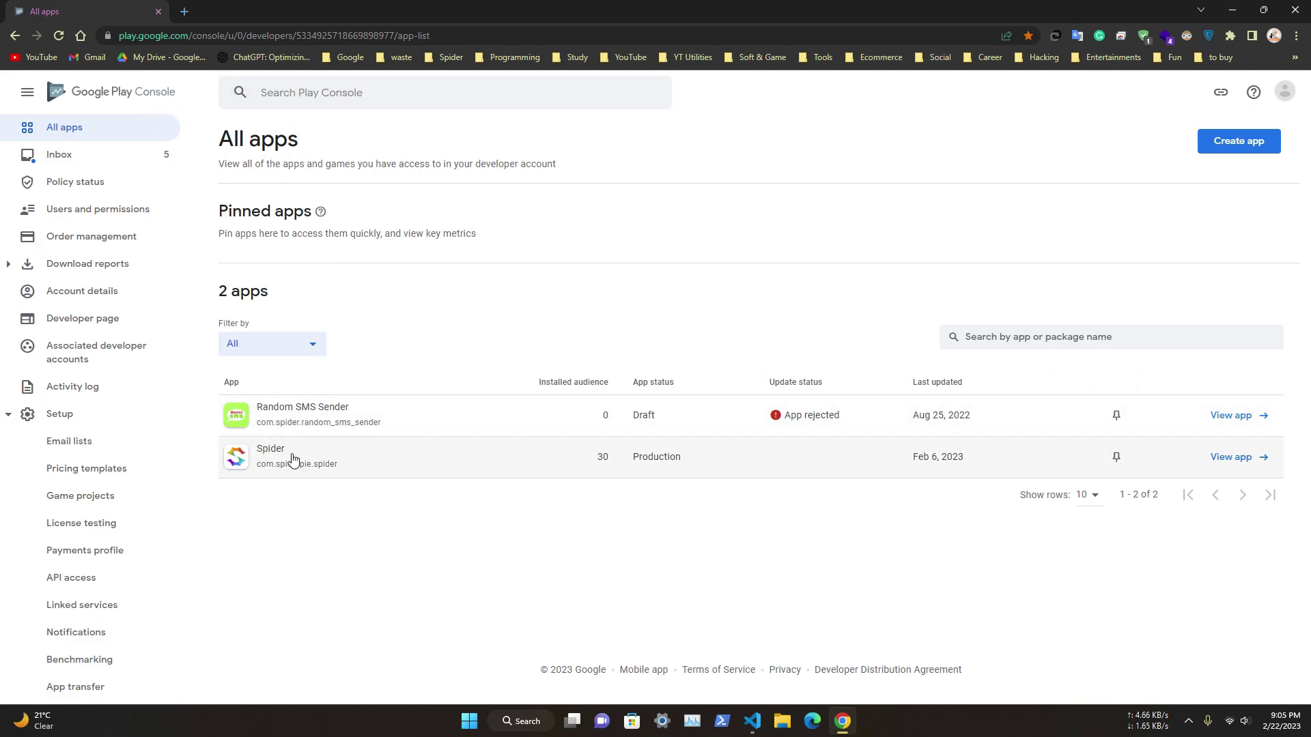
pyautogui.click(373, 462)
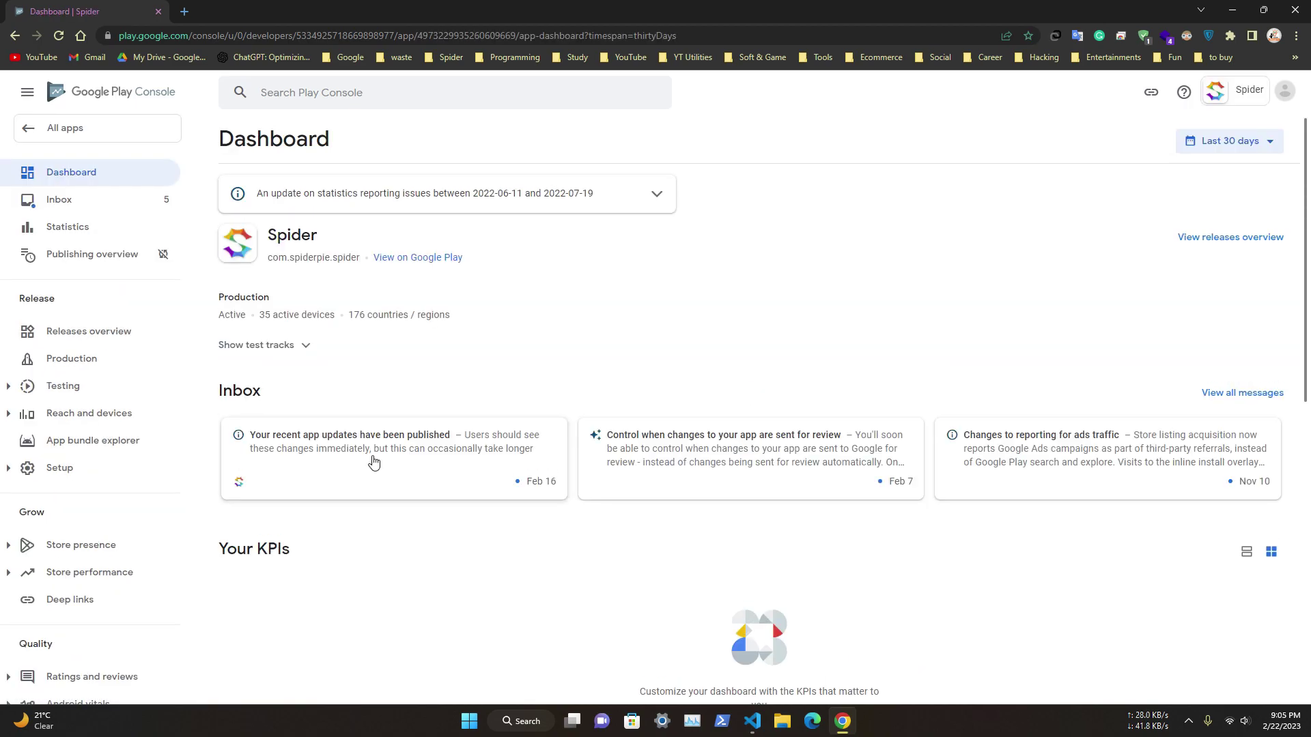
pyautogui.click(1196, 241)
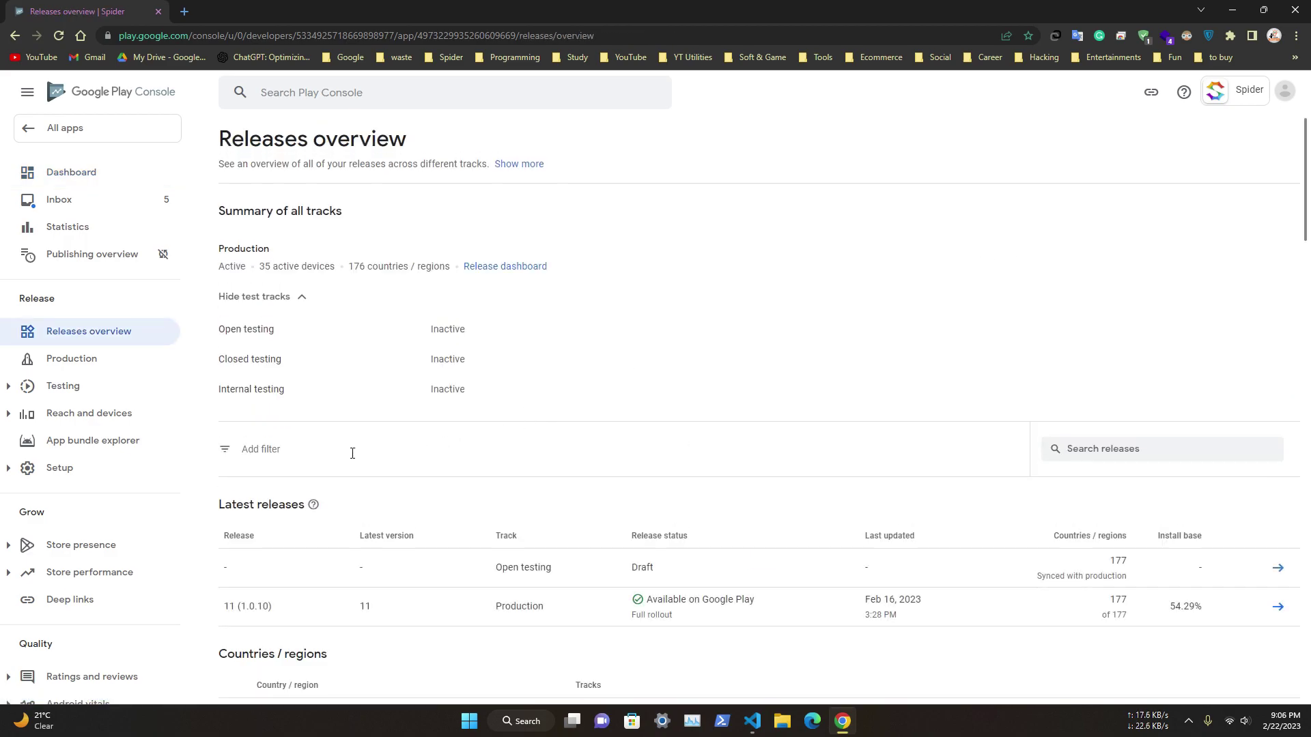
pyautogui.scroll(-1, 711, 392)
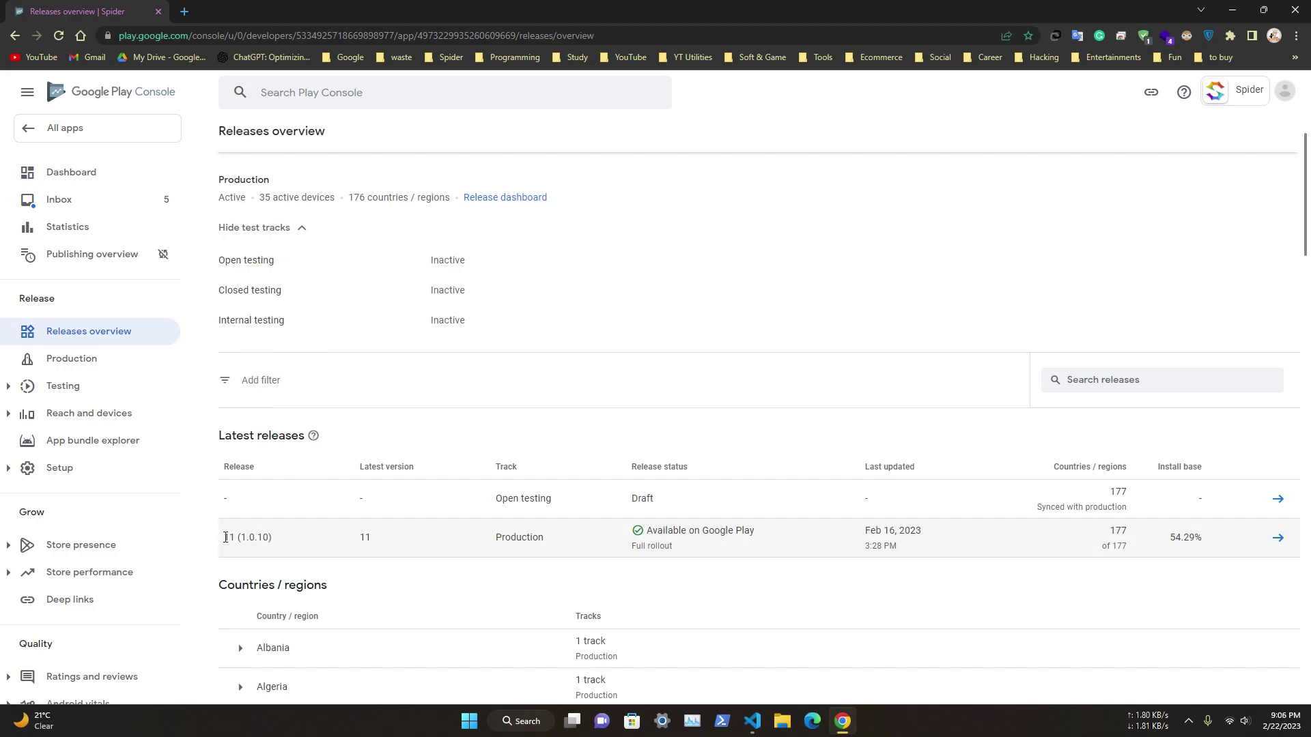
pyautogui.moveTo(225, 541); pyautogui.dragTo(286, 541)
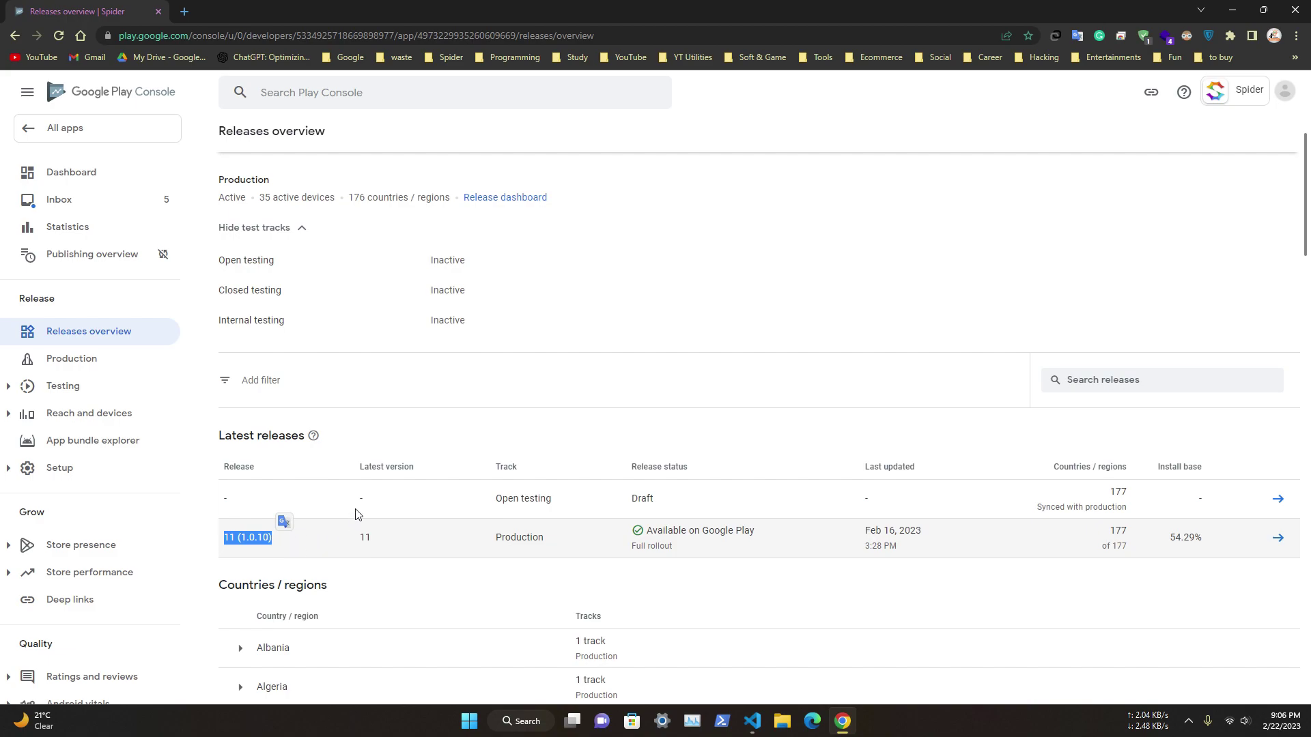
pyautogui.click(737, 217)
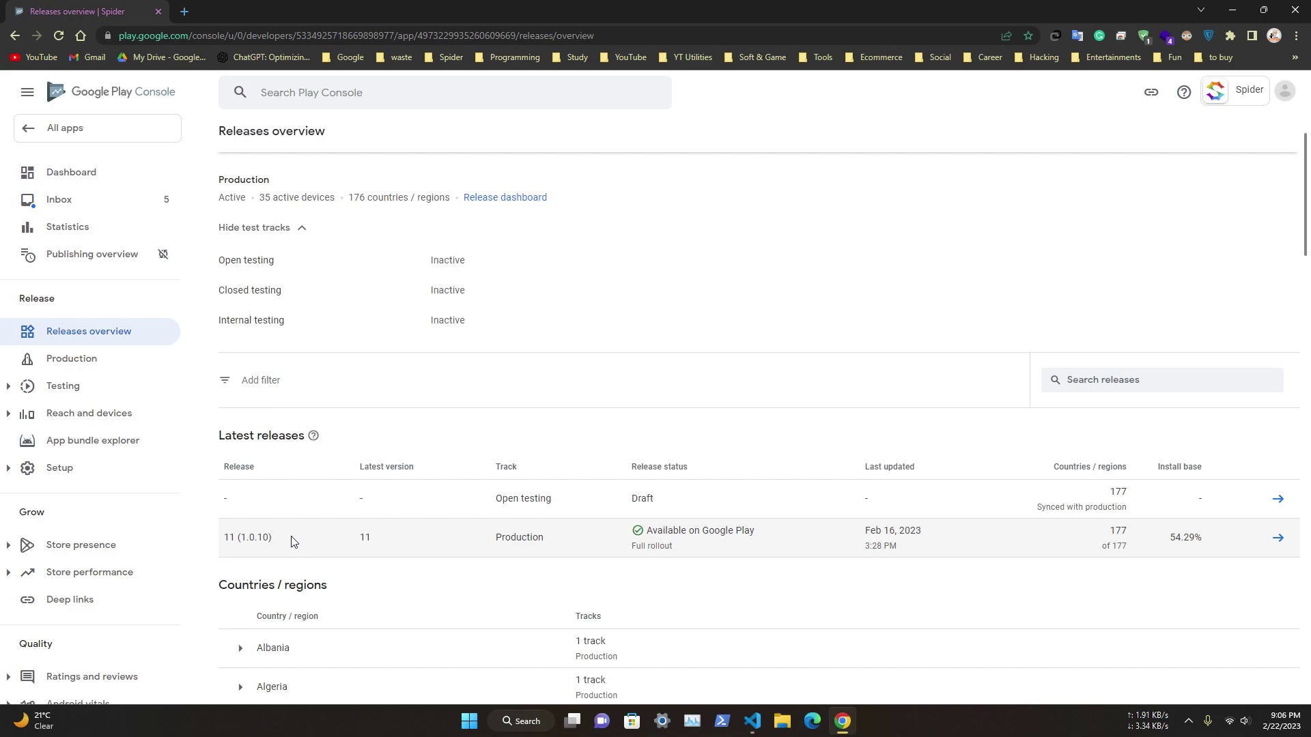
# Note live release 11 and version code 11, then select pubspec.yaml's version 1.0.9+10 in VS Code.
pyautogui.click(1232, 12)
pyautogui.moveTo(227, 538); pyautogui.dragTo(240, 540)
pyautogui.moveTo(359, 538); pyautogui.dragTo(380, 537)
pyautogui.hotkey('alt', 'Tab')
pyautogui.doubleClick(408, 246)
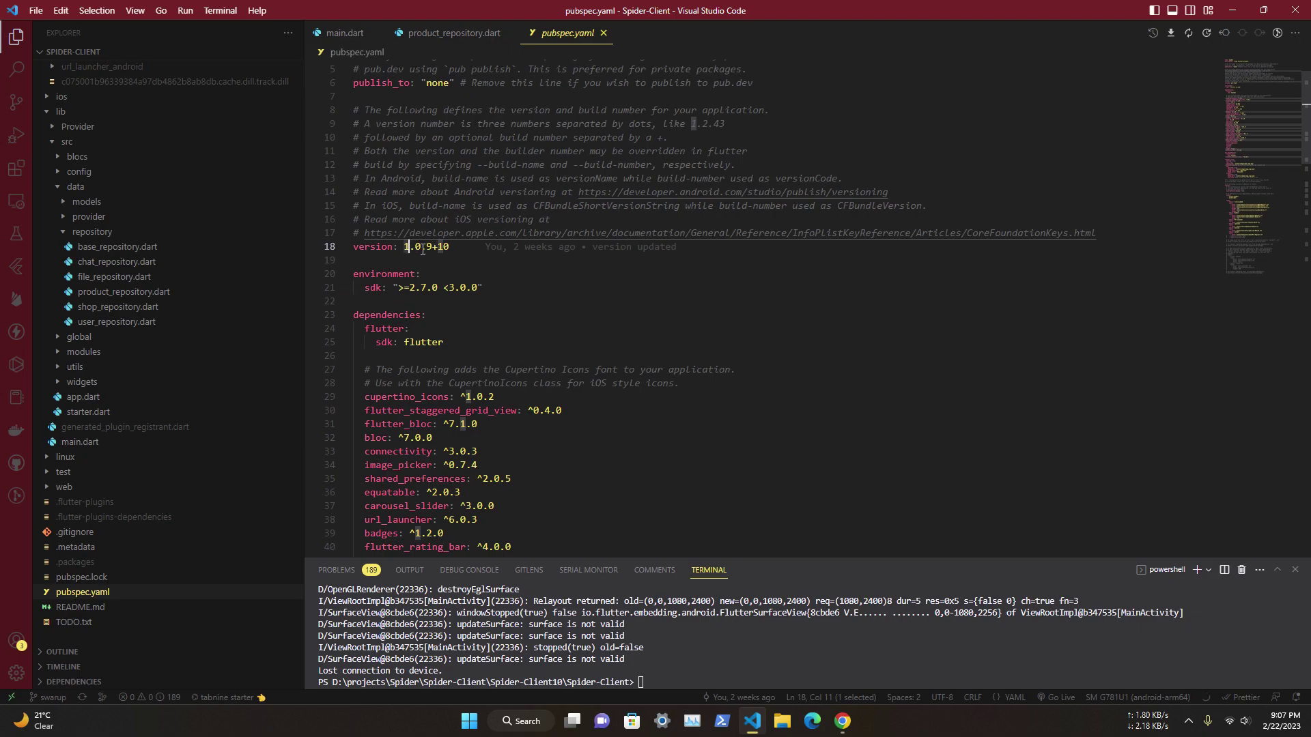
pyautogui.hotkey('alt', 'Tab')
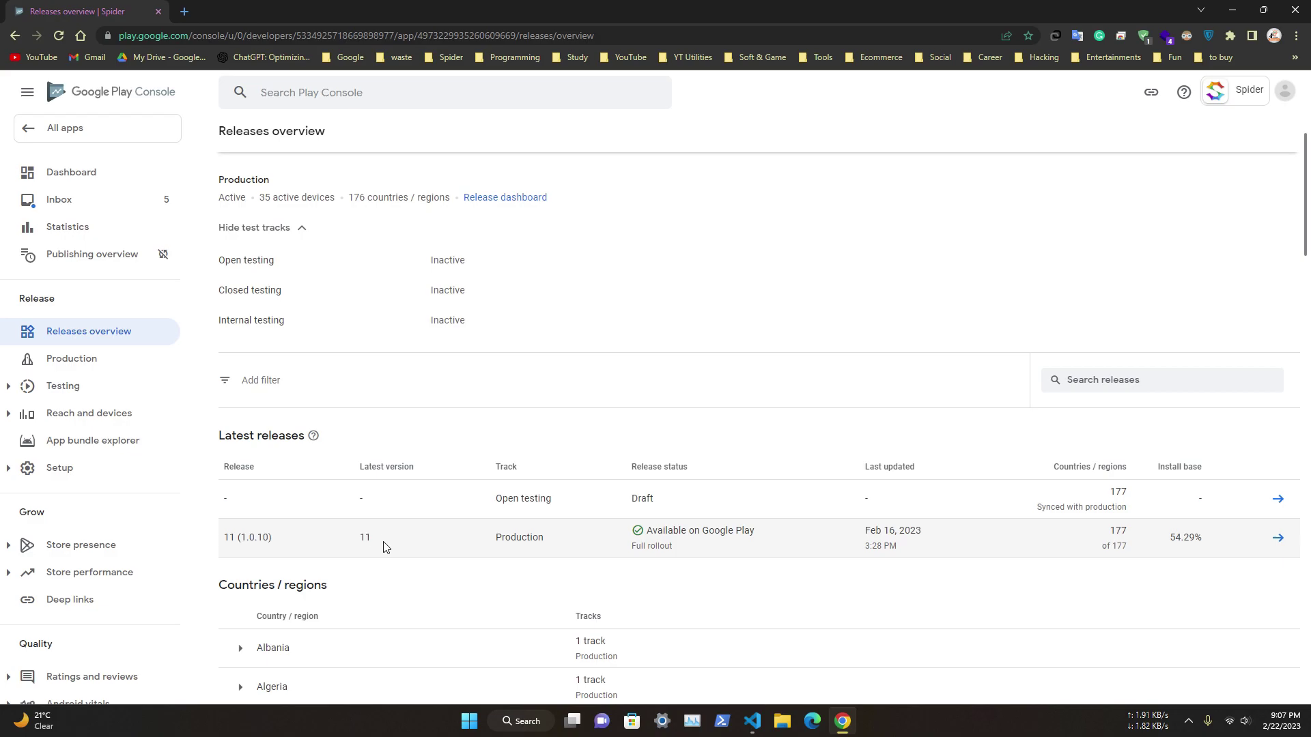
pyautogui.moveTo(360, 543); pyautogui.dragTo(378, 544)
pyautogui.moveTo(226, 538); pyautogui.dragTo(230, 538)
pyautogui.click(306, 547)
pyautogui.moveTo(243, 539); pyautogui.dragTo(246, 540)
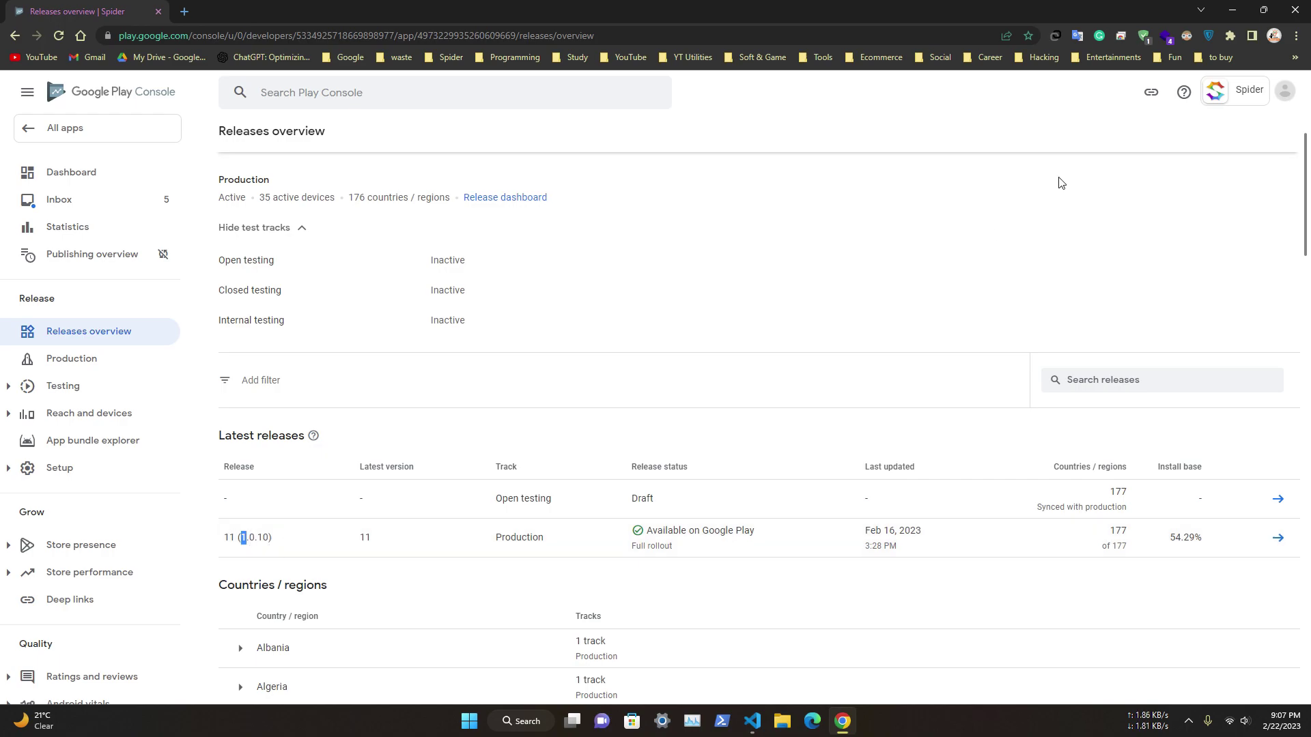
pyautogui.click(1232, 10)
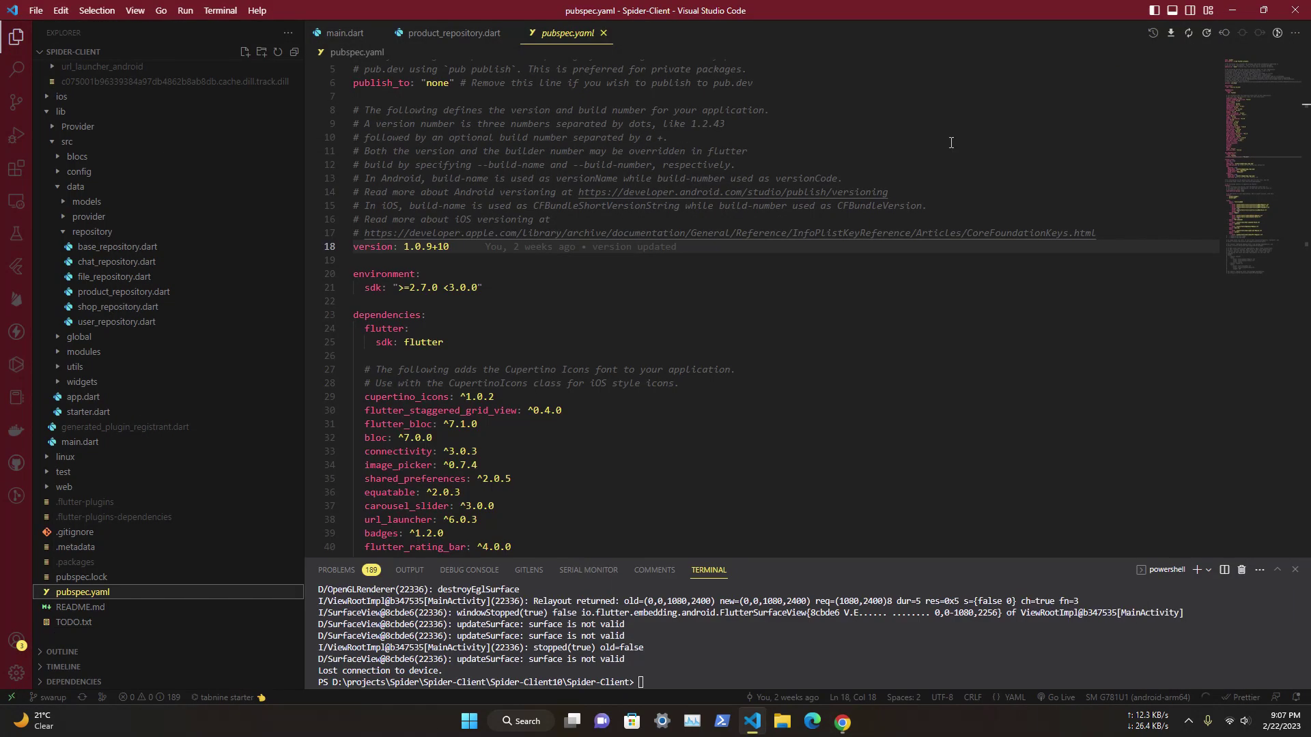
pyautogui.doubleClick(406, 247)
pyautogui.doubleClick(428, 247)
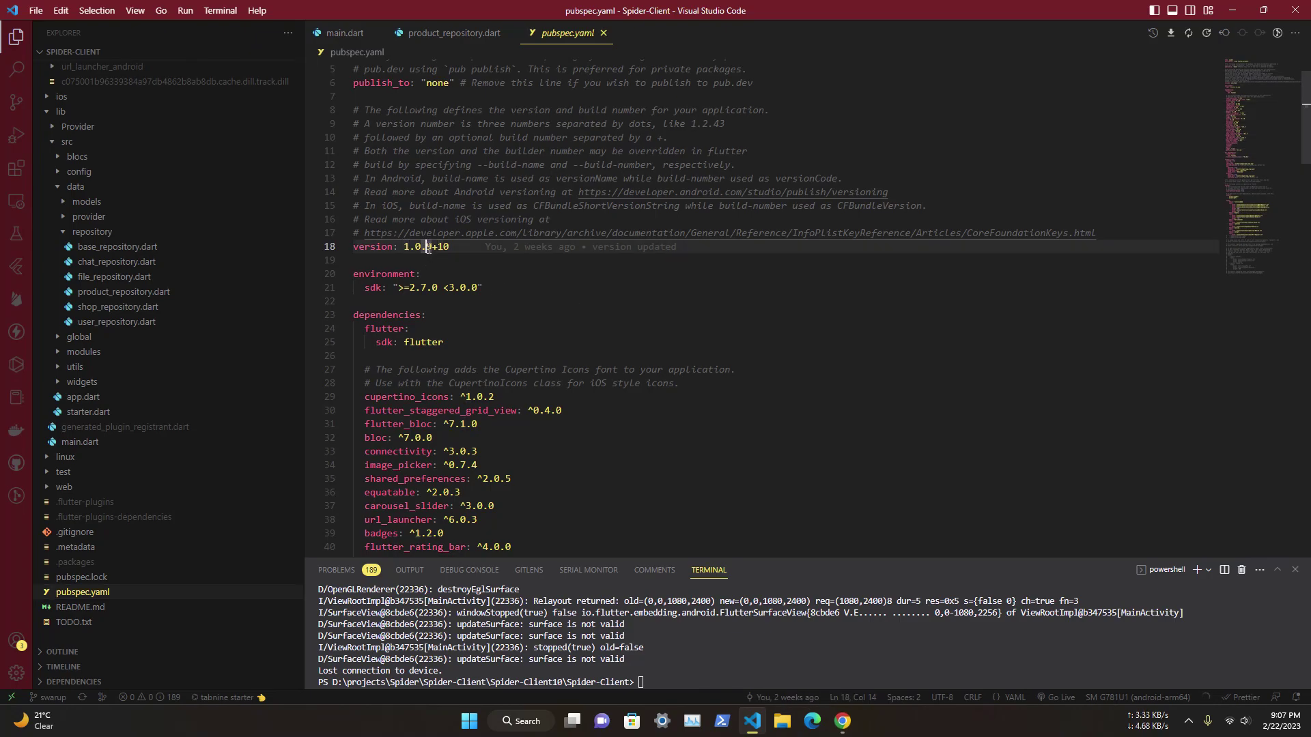
pyautogui.hotkey('ctrl', 'u')
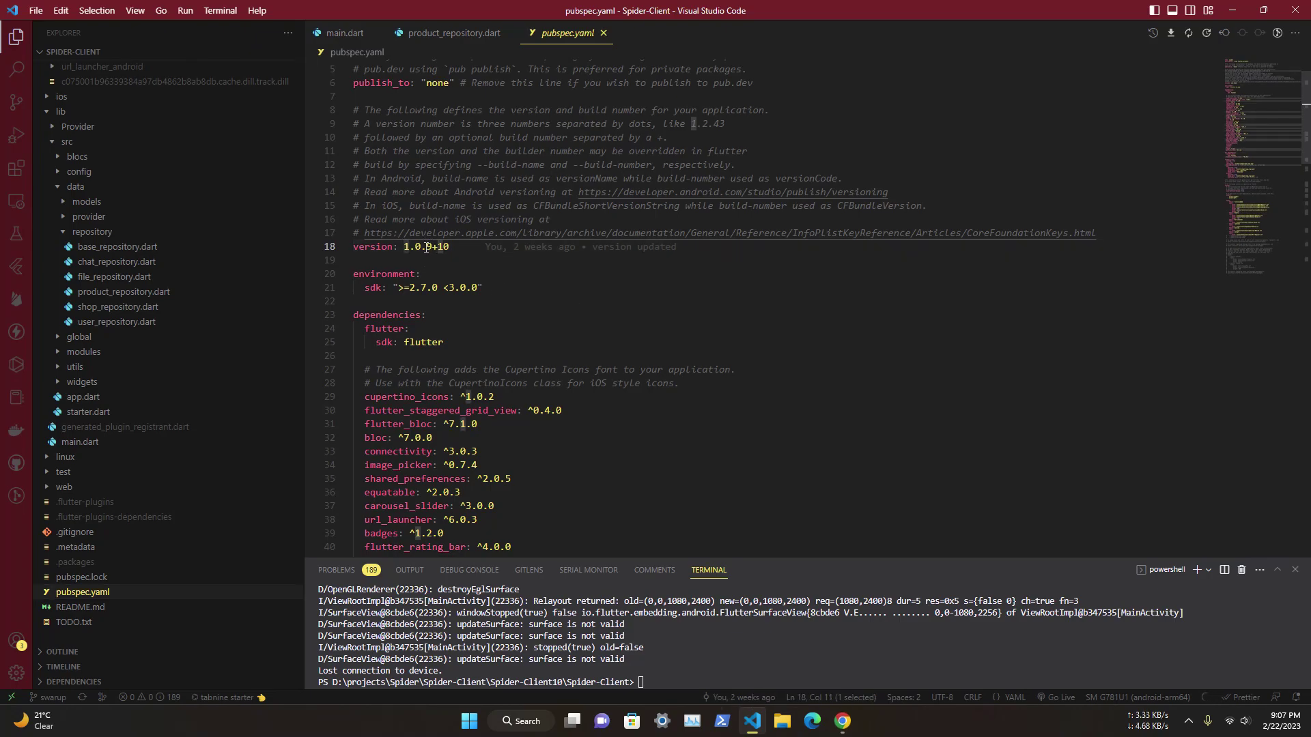
pyautogui.doubleClick(429, 248)
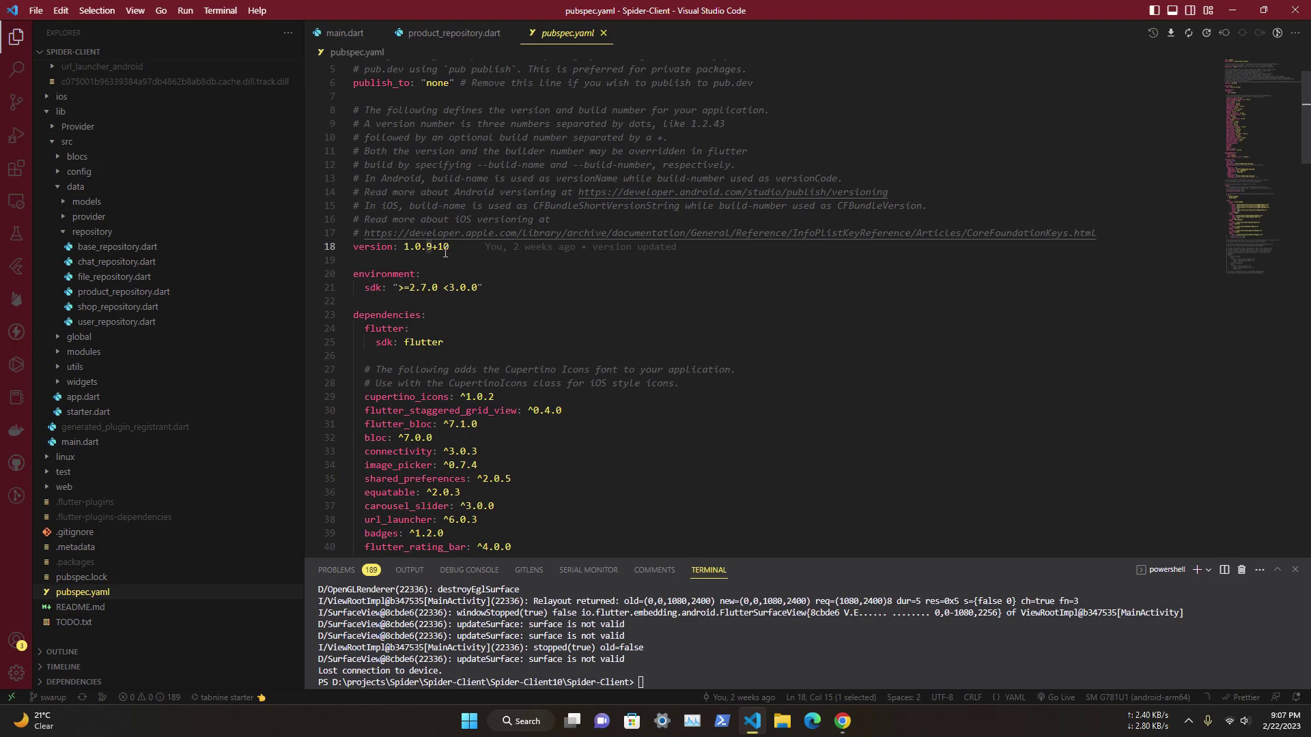
pyautogui.moveTo(437, 248); pyautogui.dragTo(449, 247)
pyautogui.moveTo(416, 249); pyautogui.dragTo(420, 250)
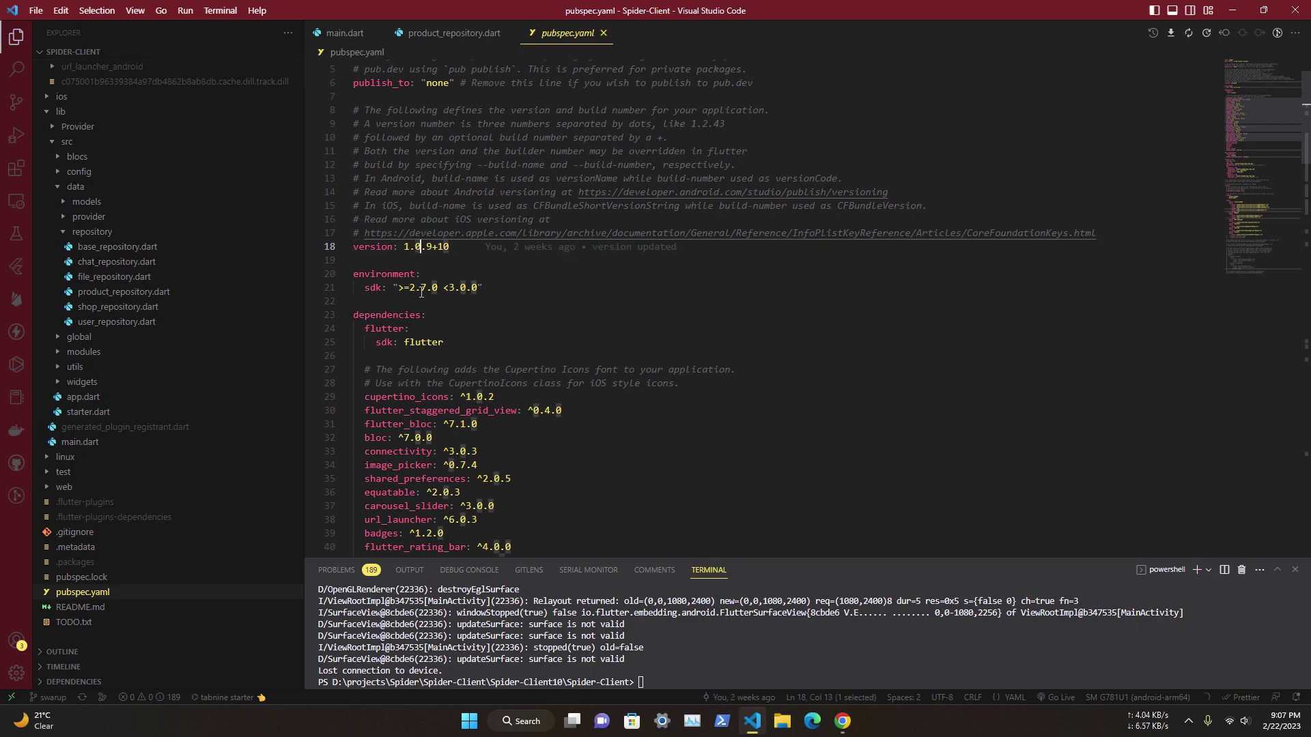
pyautogui.hotkey('alt', 'Tab')
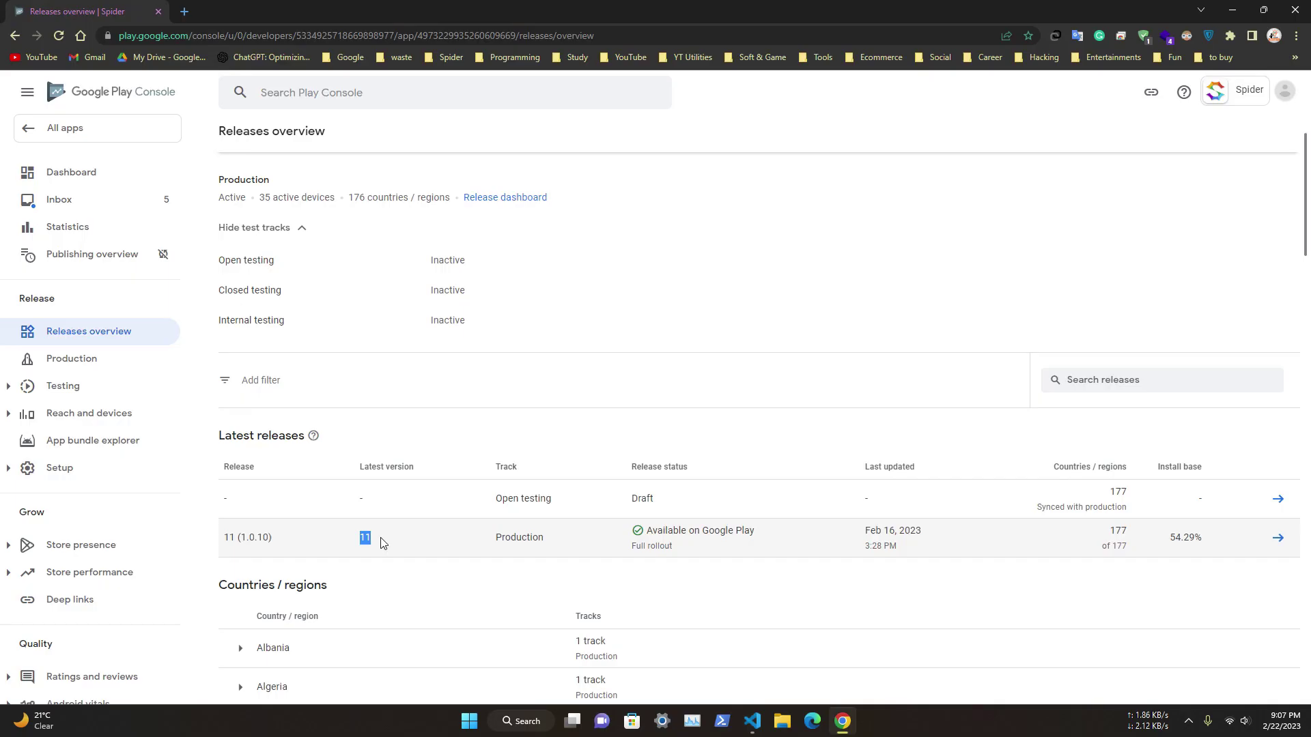
pyautogui.click(386, 547)
pyautogui.moveTo(358, 538); pyautogui.dragTo(378, 542)
pyautogui.moveTo(225, 538); pyautogui.dragTo(238, 538)
pyautogui.click(307, 548)
pyautogui.moveTo(243, 539); pyautogui.dragTo(247, 539)
pyautogui.click(1232, 9)
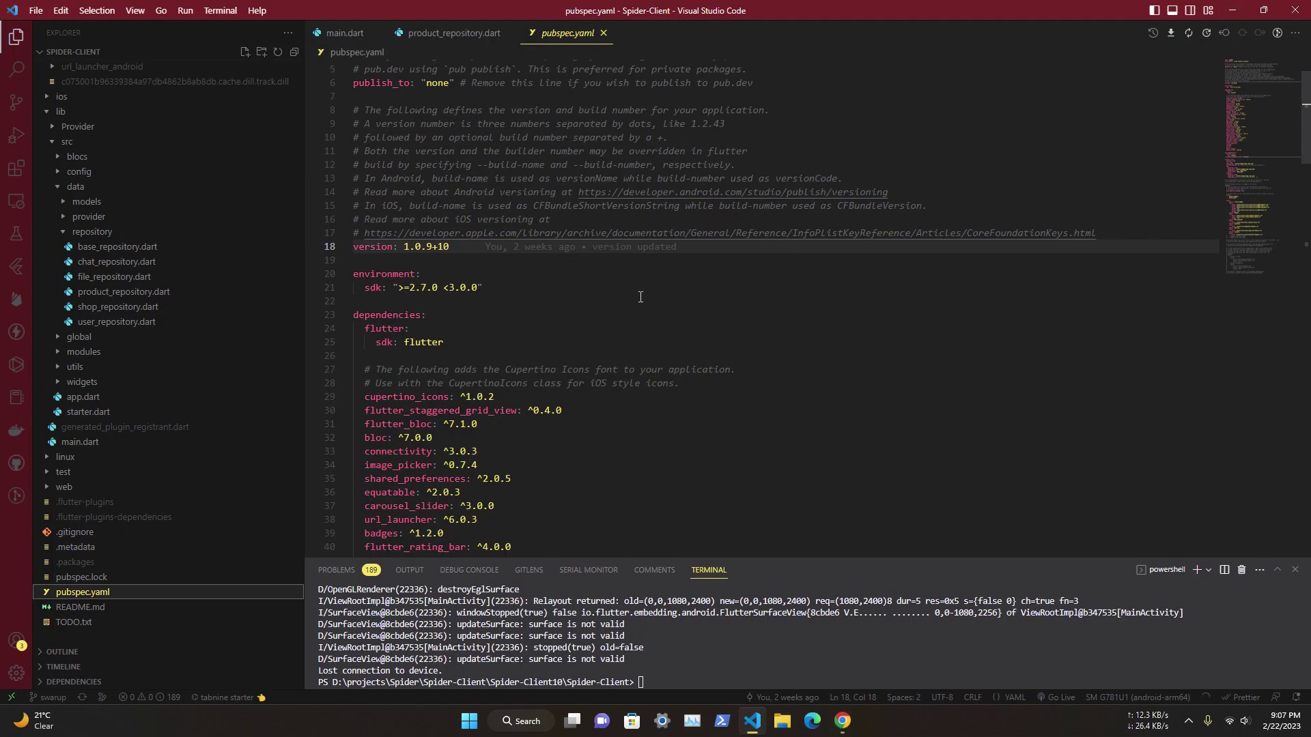
pyautogui.hotkey('alt', 'Tab')
pyautogui.moveTo(243, 540); pyautogui.dragTo(270, 539)
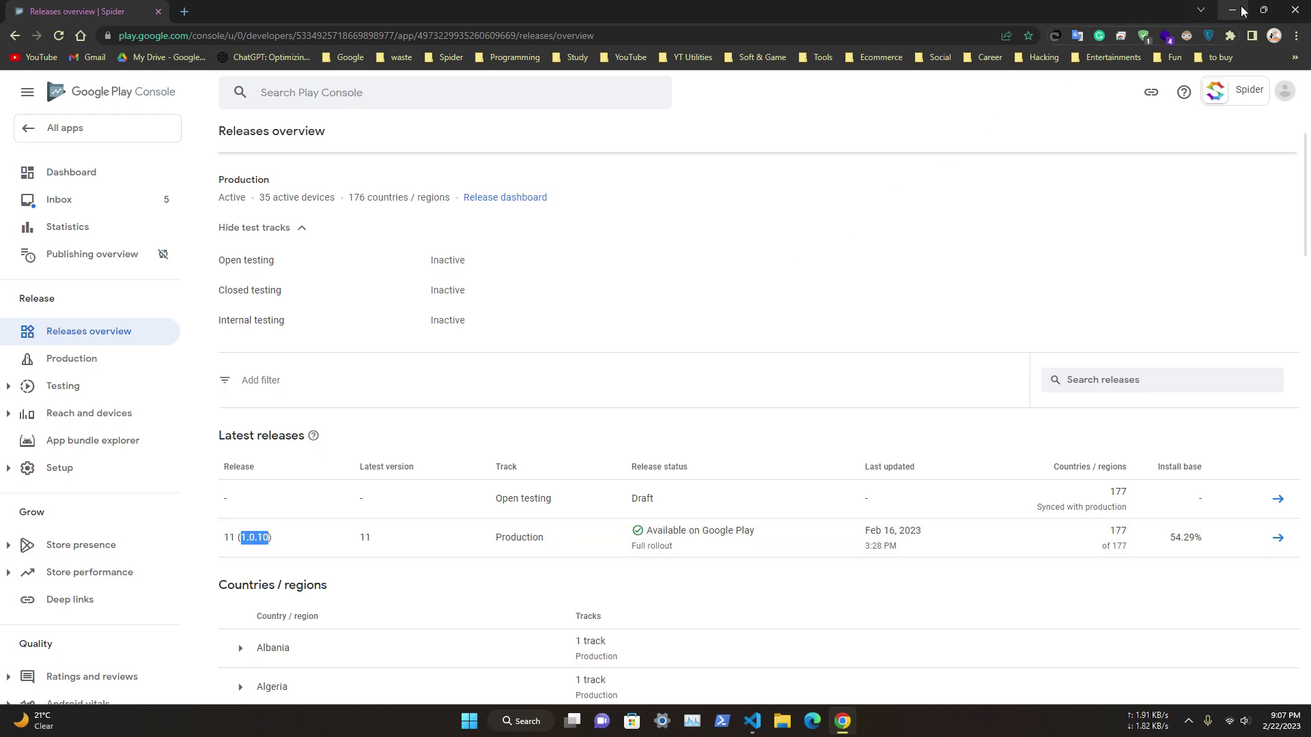
pyautogui.click(1241, 11)
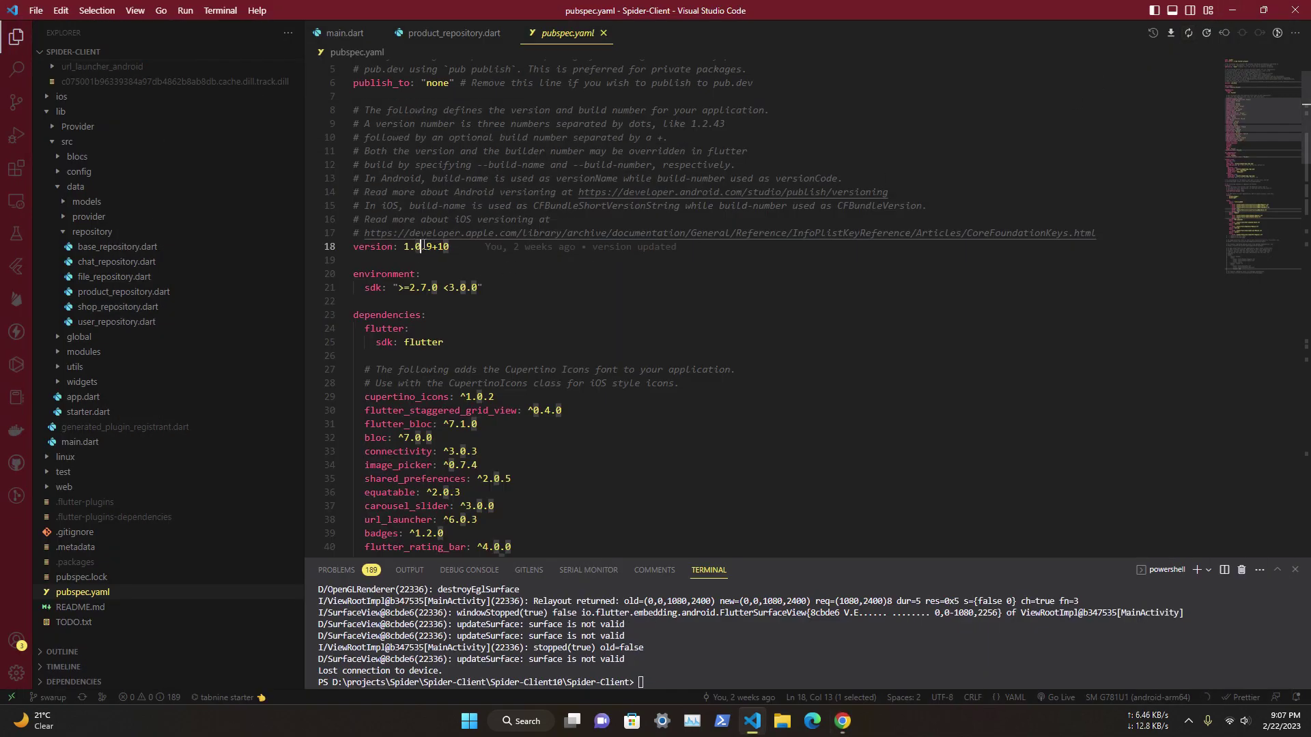
# Change the version's patch number in pubspec.yaml from 9 to 11, checking the live release.
pyautogui.click(433, 247)
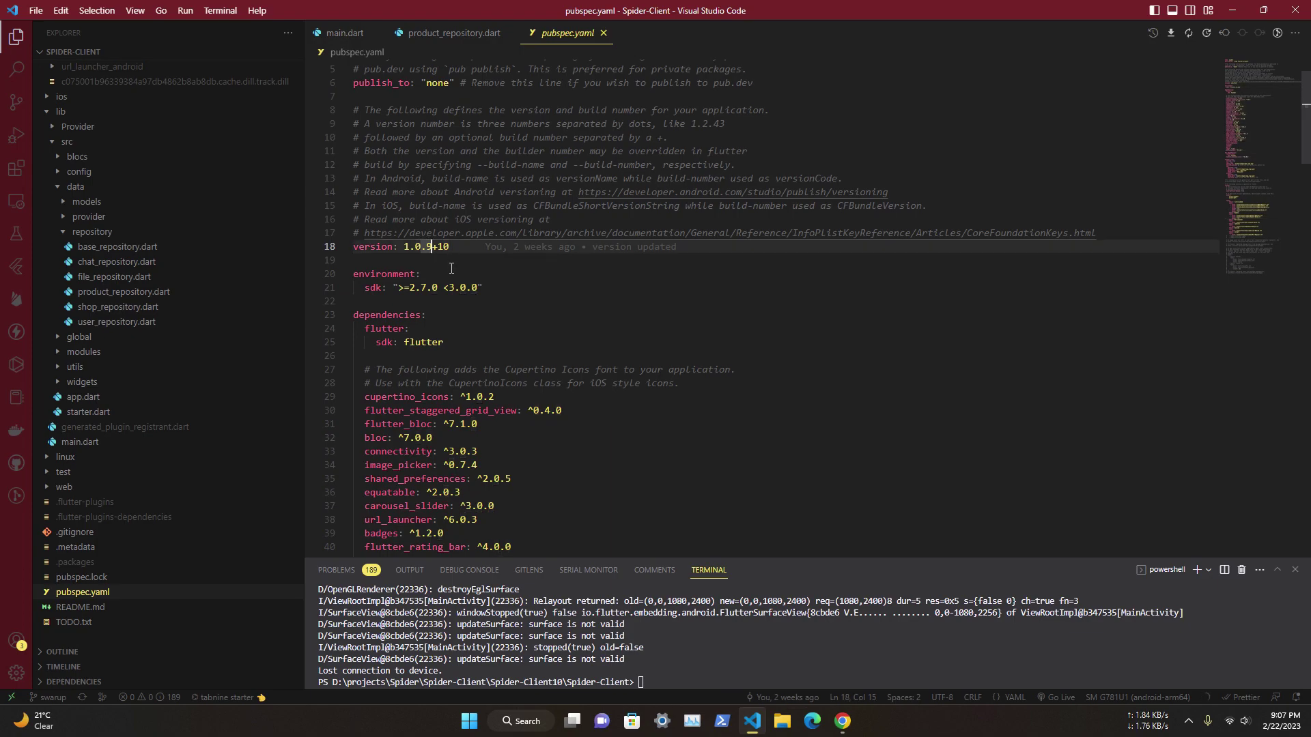
pyautogui.press('BackSpace')
pyautogui.write('11')
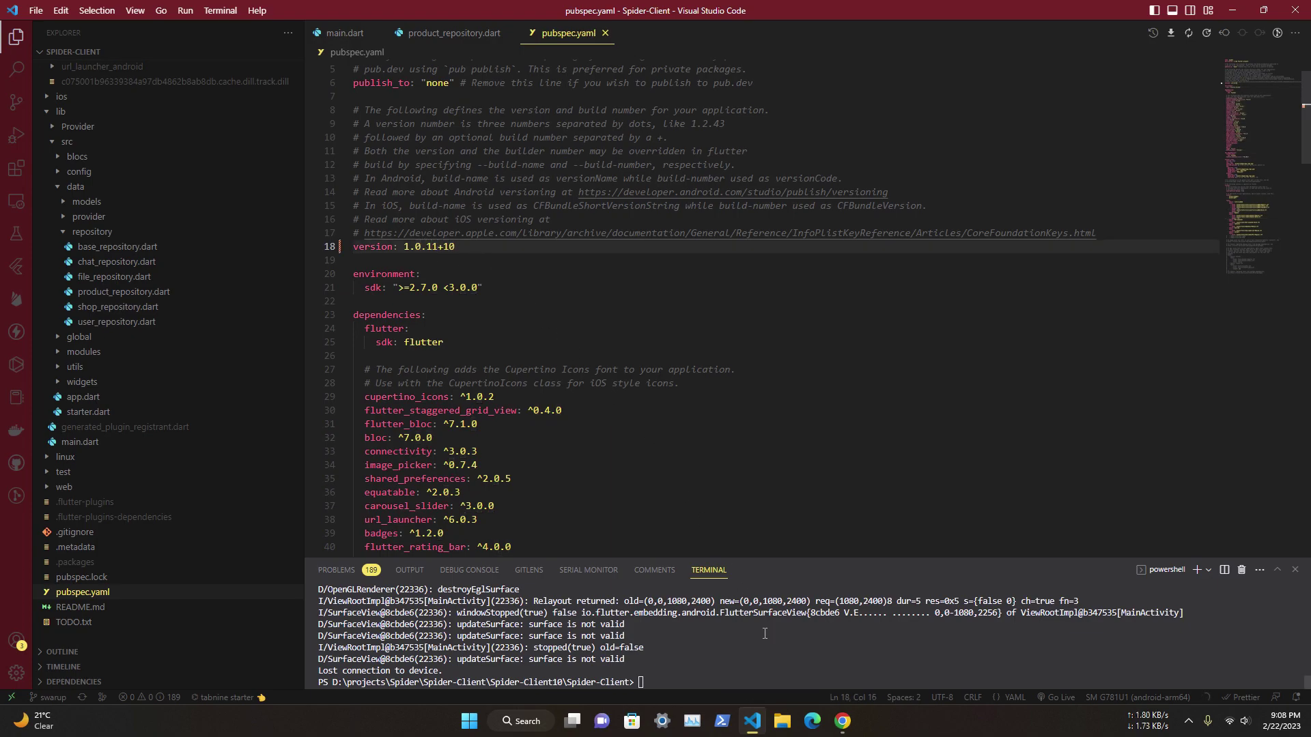
pyautogui.click(842, 721)
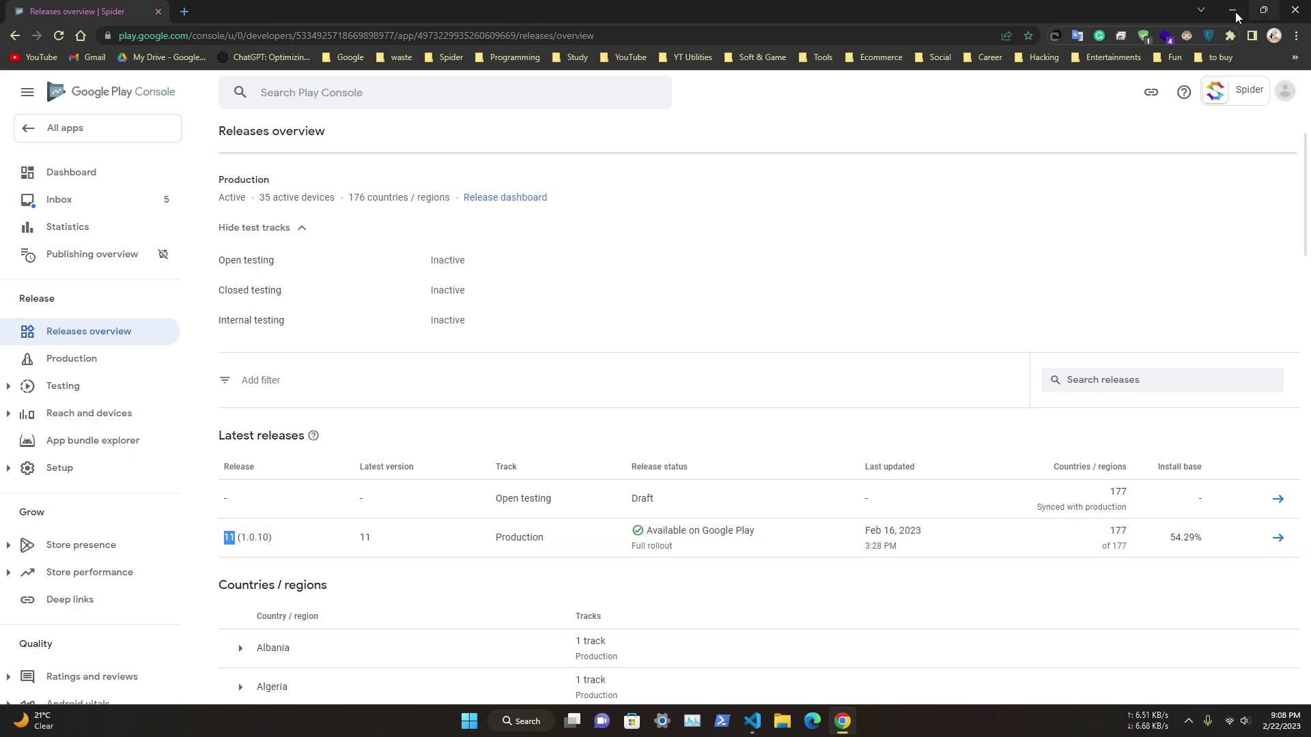
pyautogui.click(1232, 10)
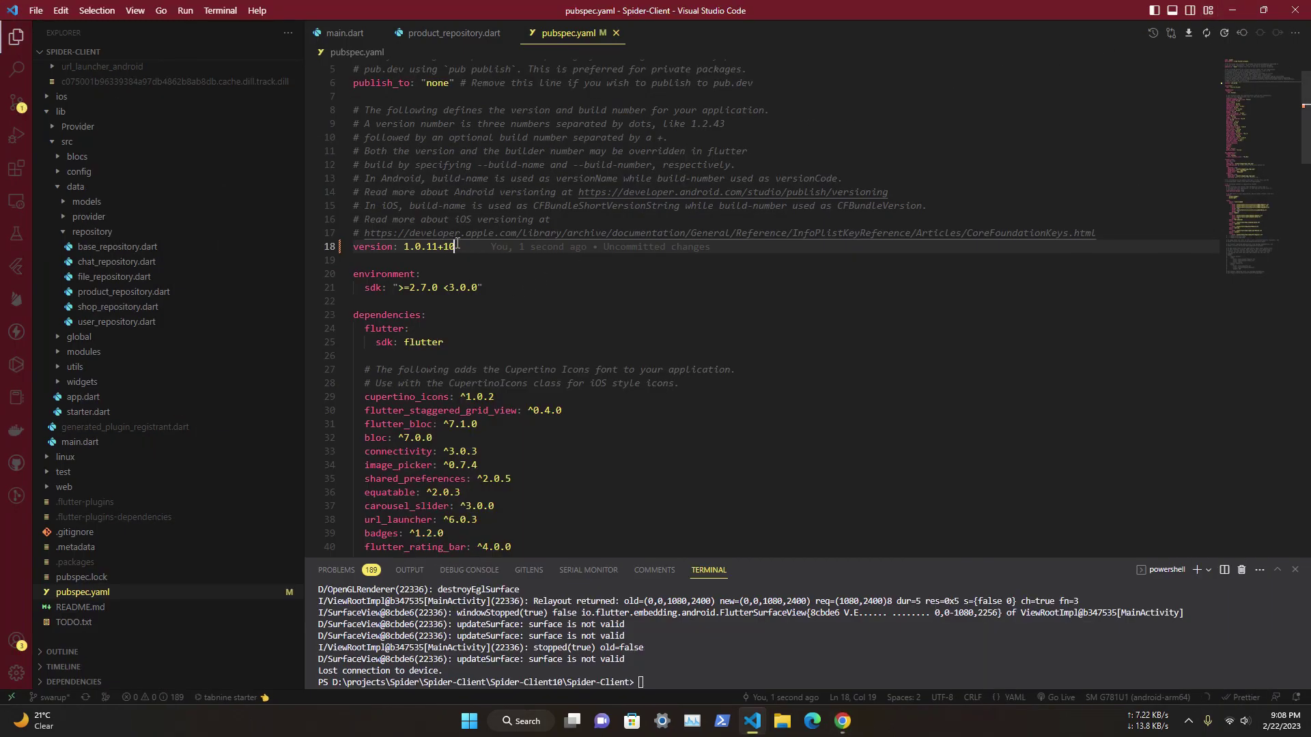
# Set the build number to 12 so the version reads 1.0.11+12, and enlarge the terminal.
pyautogui.press('BackSpace')
pyautogui.write('2')
pyautogui.click(631, 277)
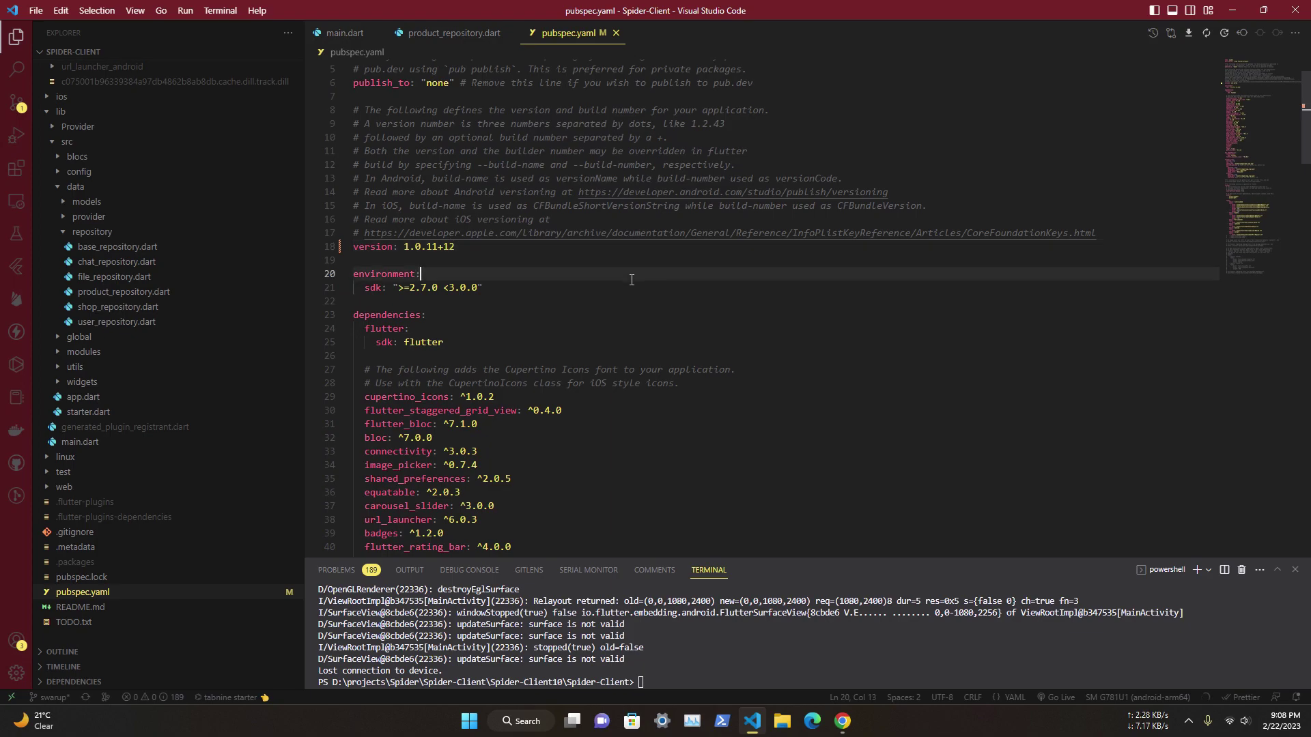
pyautogui.click(500, 249)
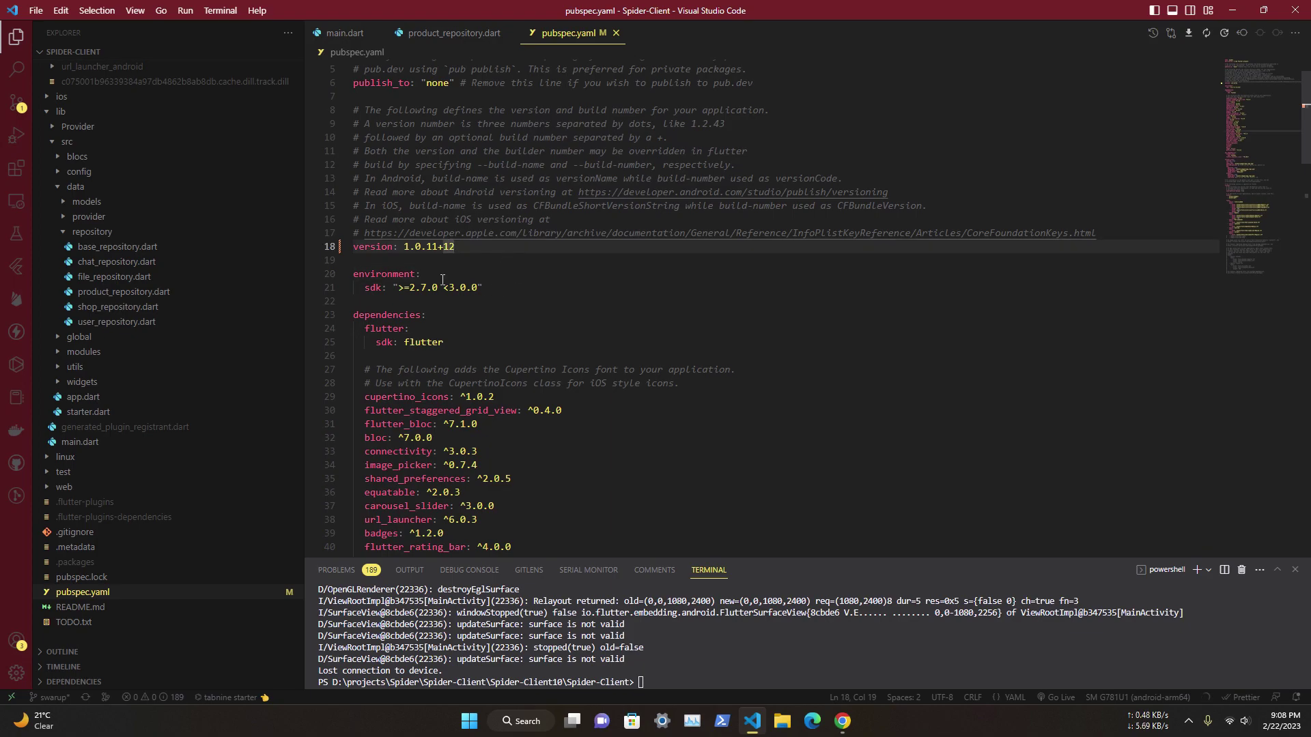
pyautogui.press('Down')
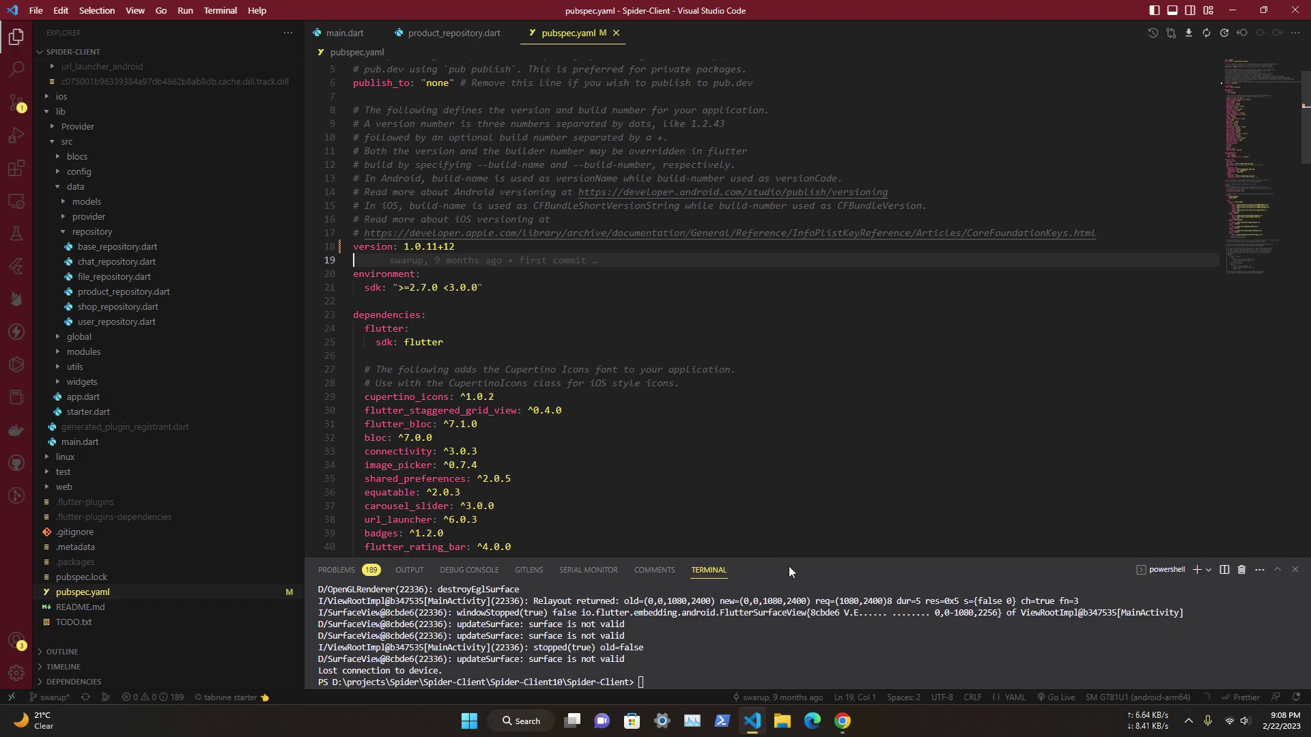
pyautogui.moveTo(788, 558); pyautogui.dragTo(785, 499)
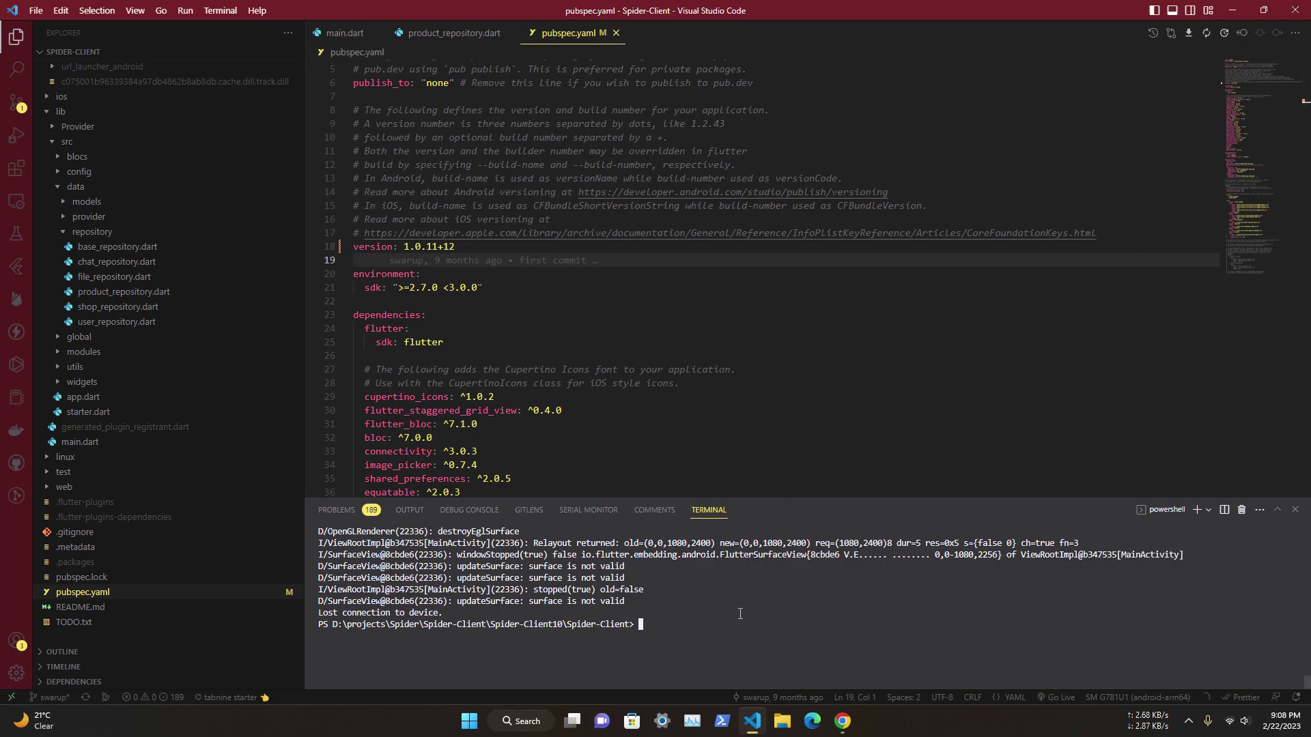
# Recall the earlier 'flutter build appbundle' command in the terminal and run it.
pyautogui.write('npm i')
pyautogui.press('Up')
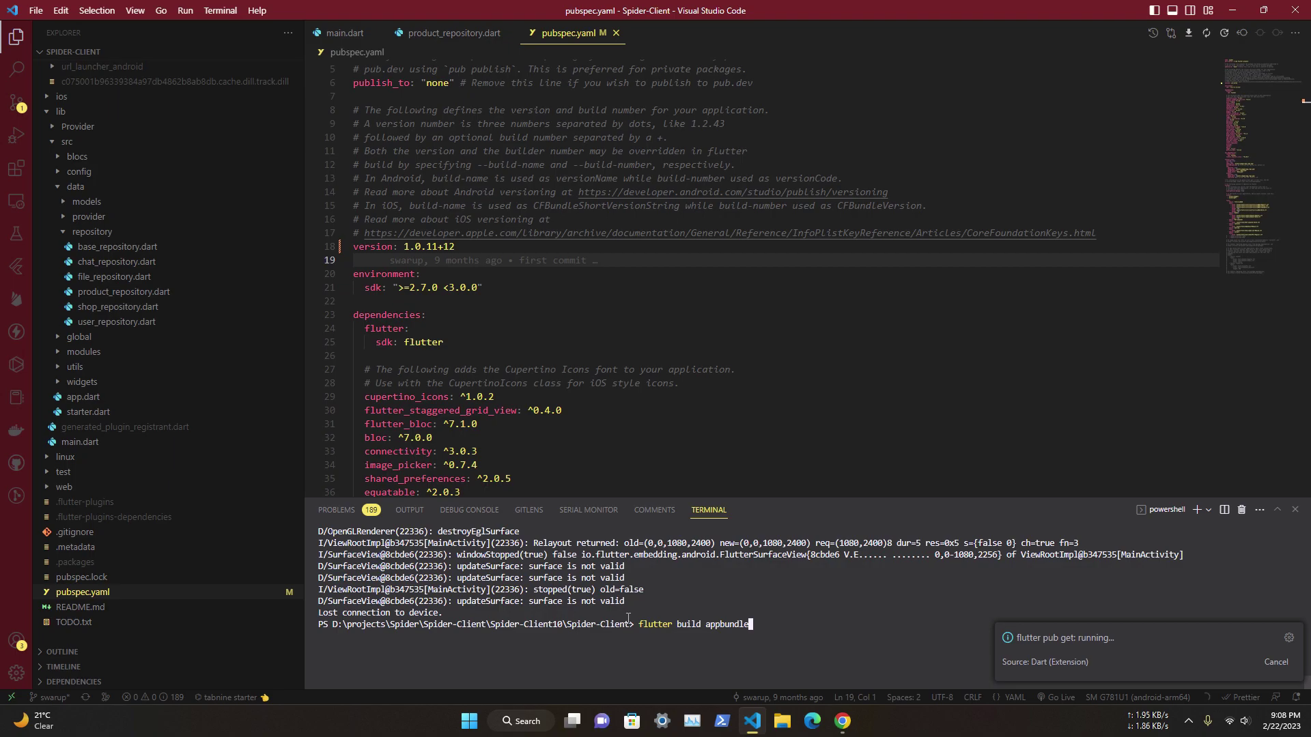
pyautogui.moveTo(638, 625); pyautogui.dragTo(778, 625)
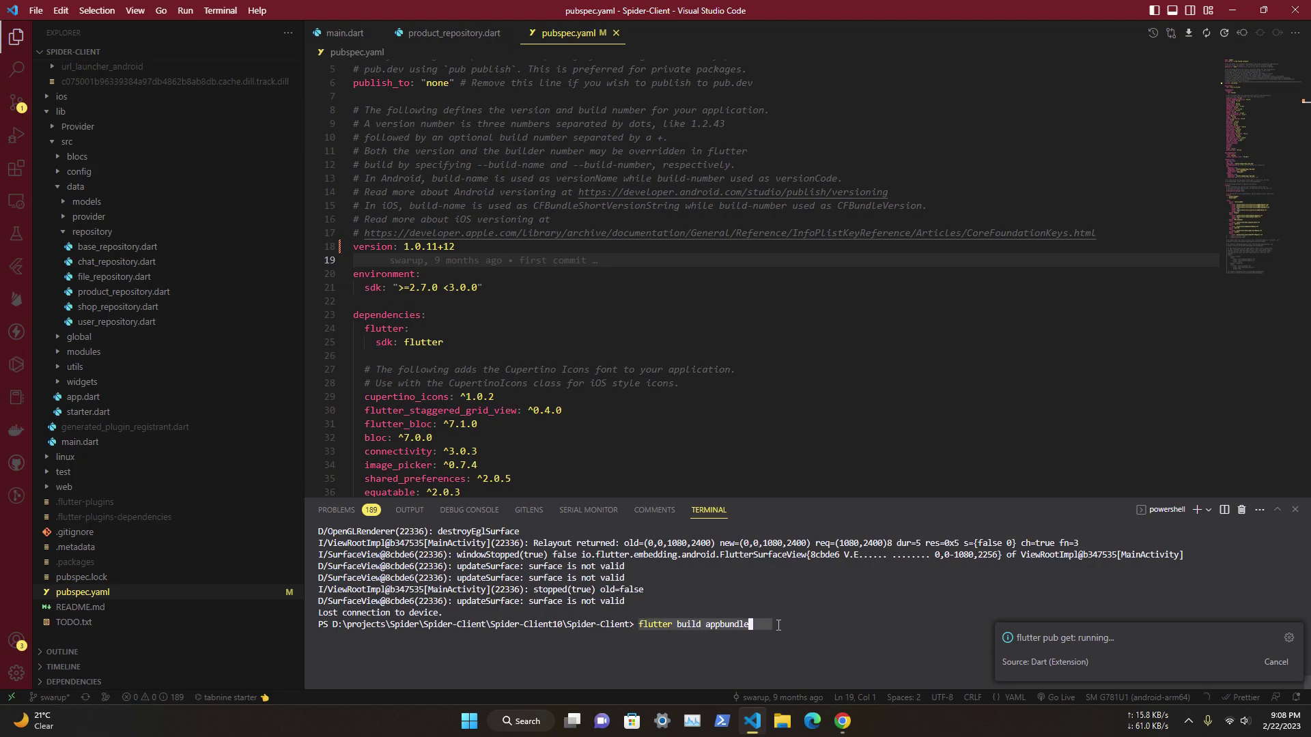
pyautogui.click(826, 625)
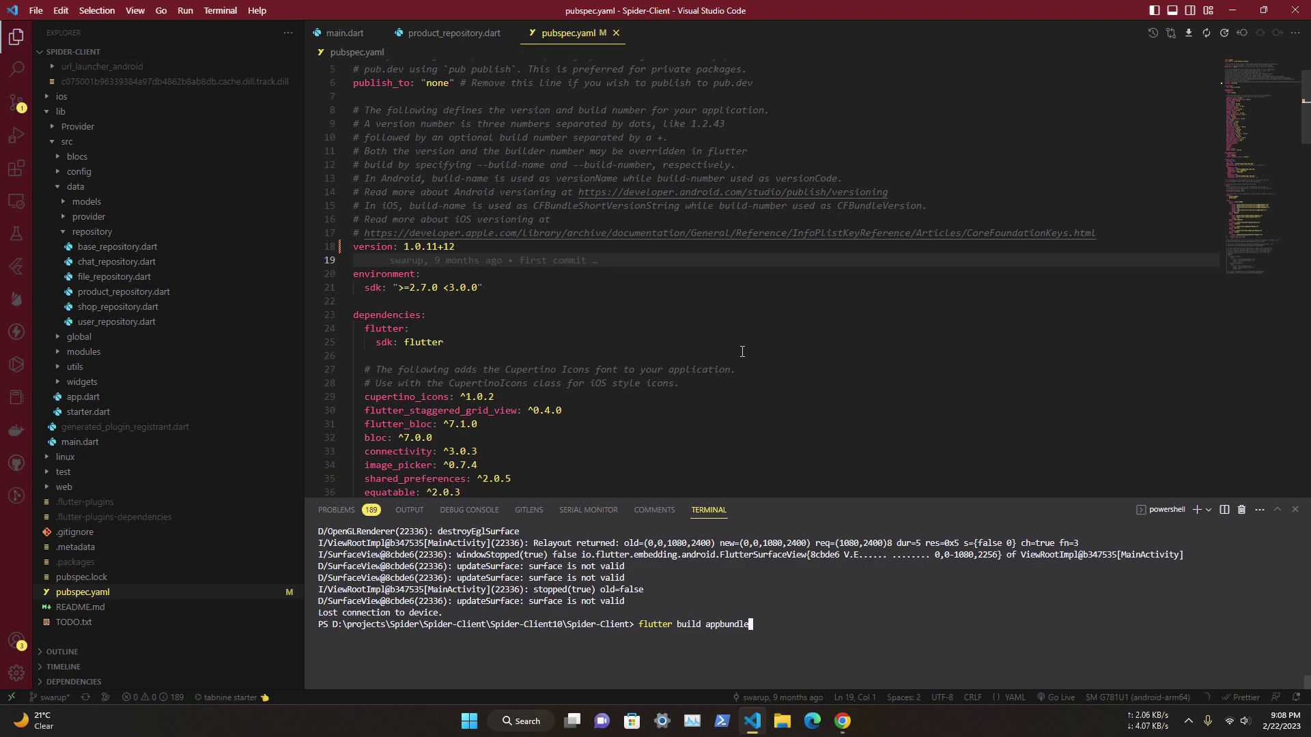
pyautogui.press('Return')
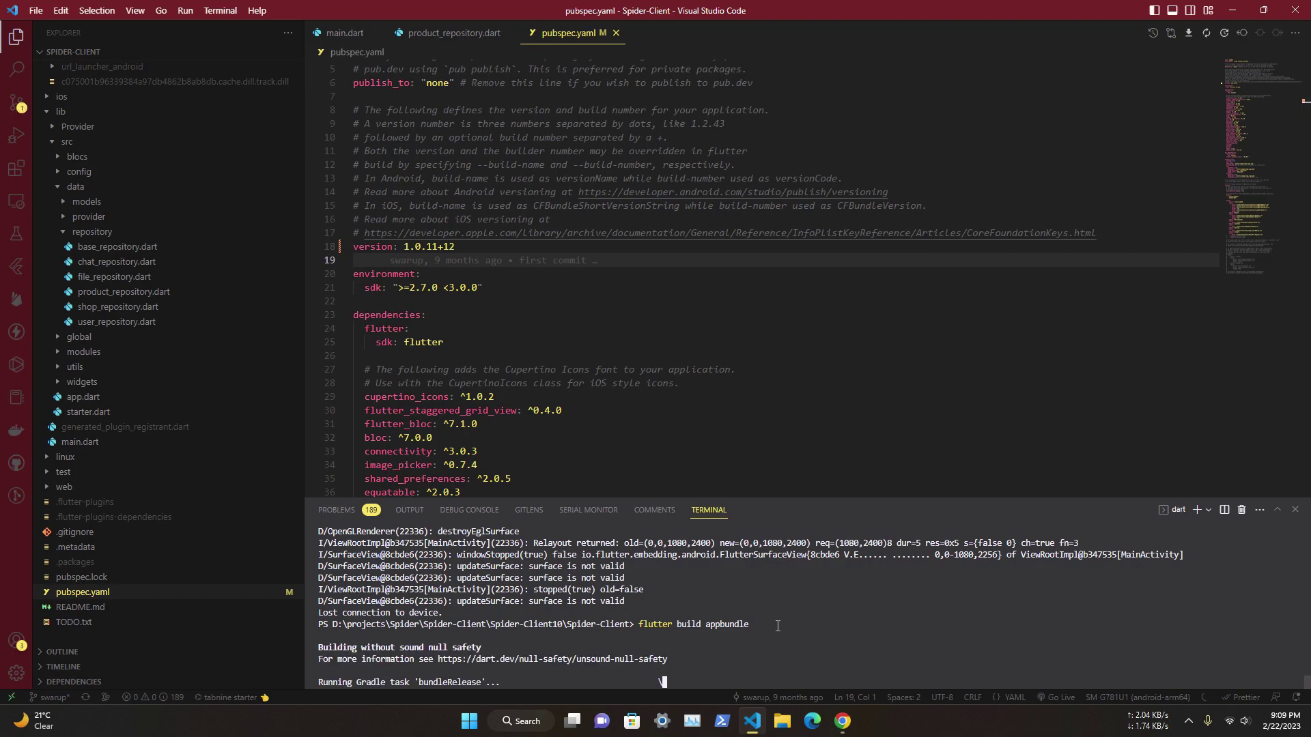
# Expand build/app/outputs/bundle/release in the Explorer to find app-release.aab.
pyautogui.scroll(3, 244, 500)
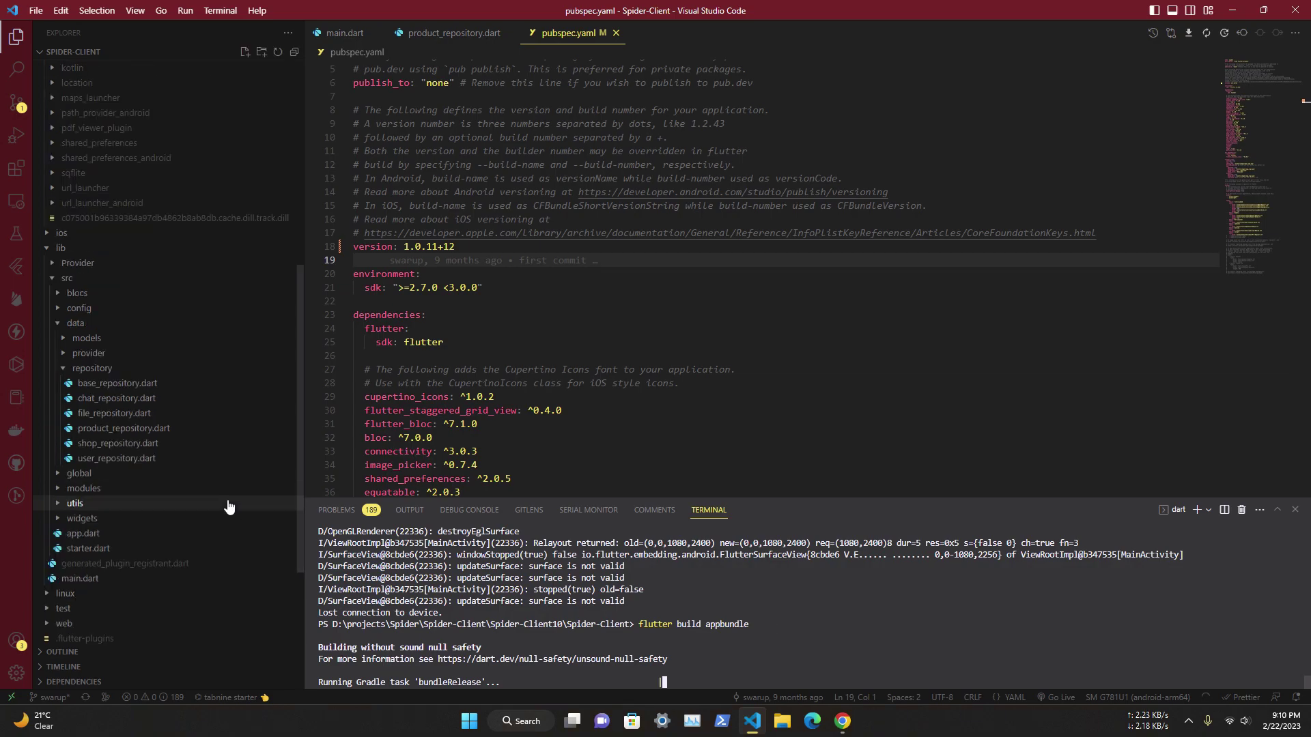
pyautogui.scroll(3, 230, 503)
pyautogui.scroll(5, 225, 502)
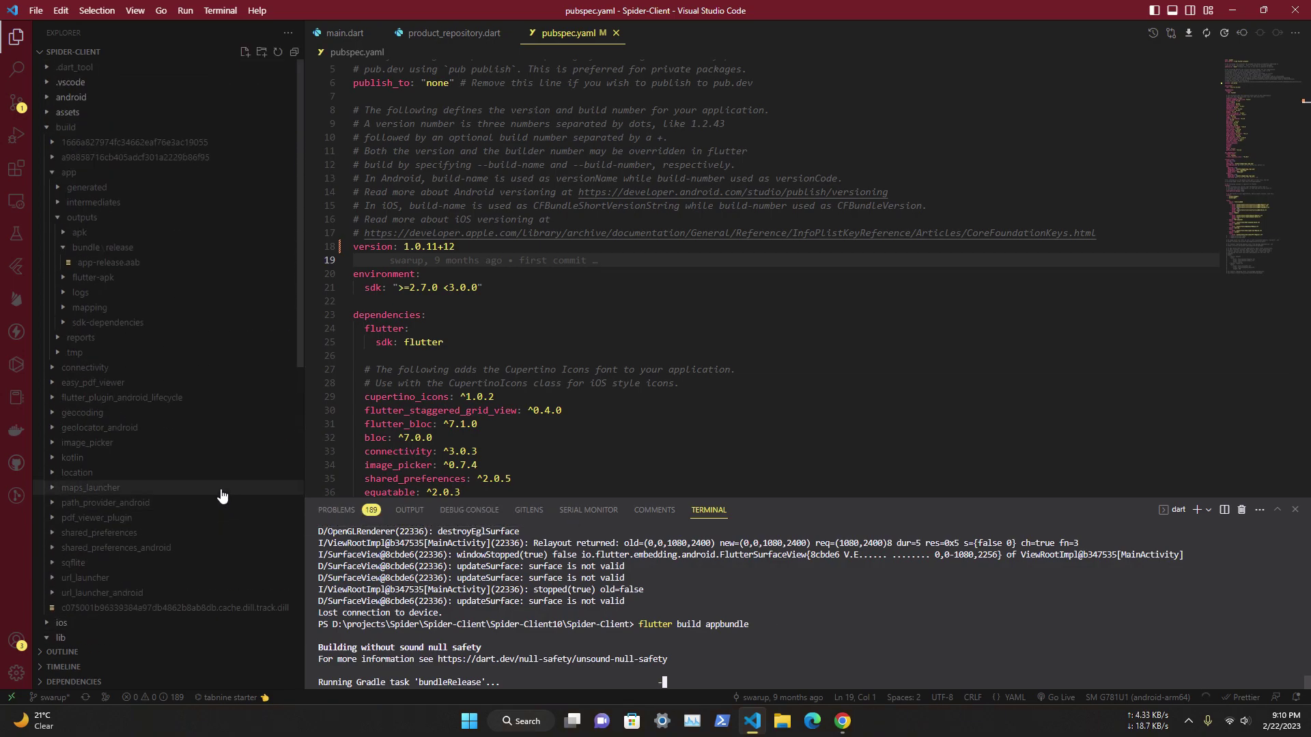
pyautogui.click(62, 128)
pyautogui.click(53, 173)
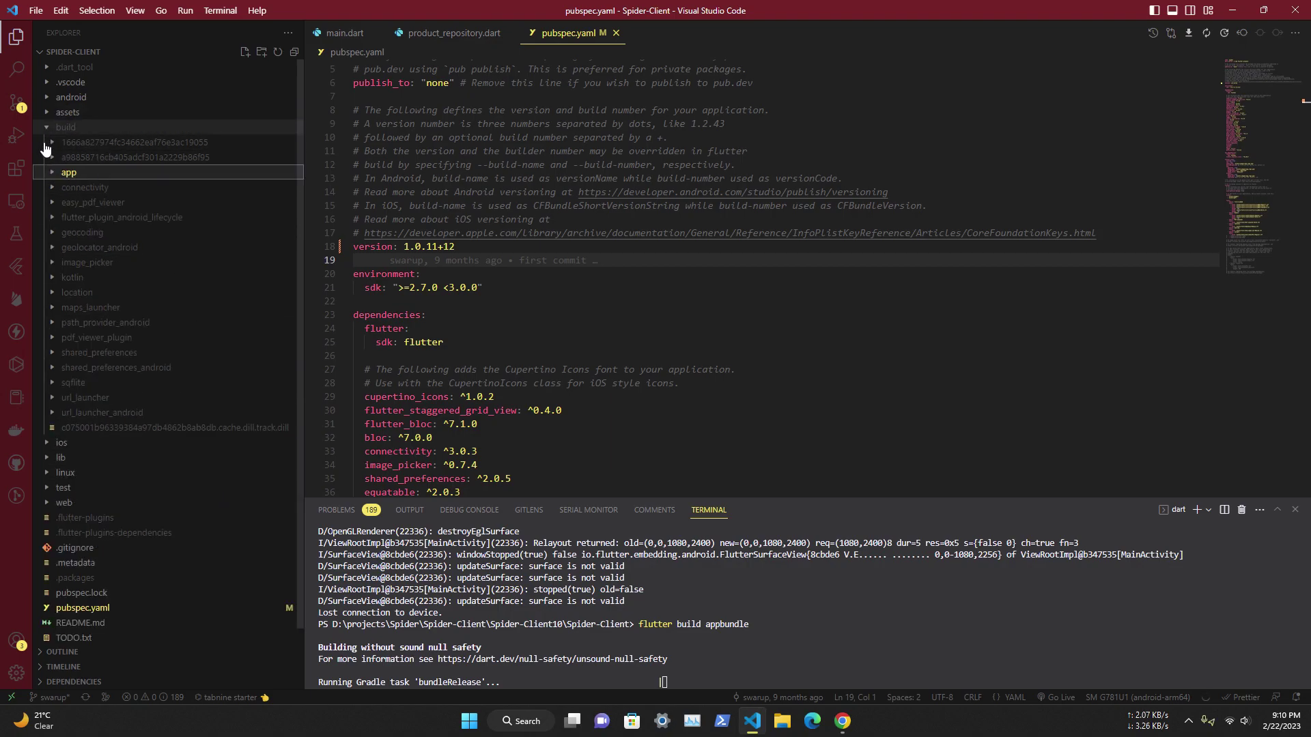
pyautogui.click(69, 172)
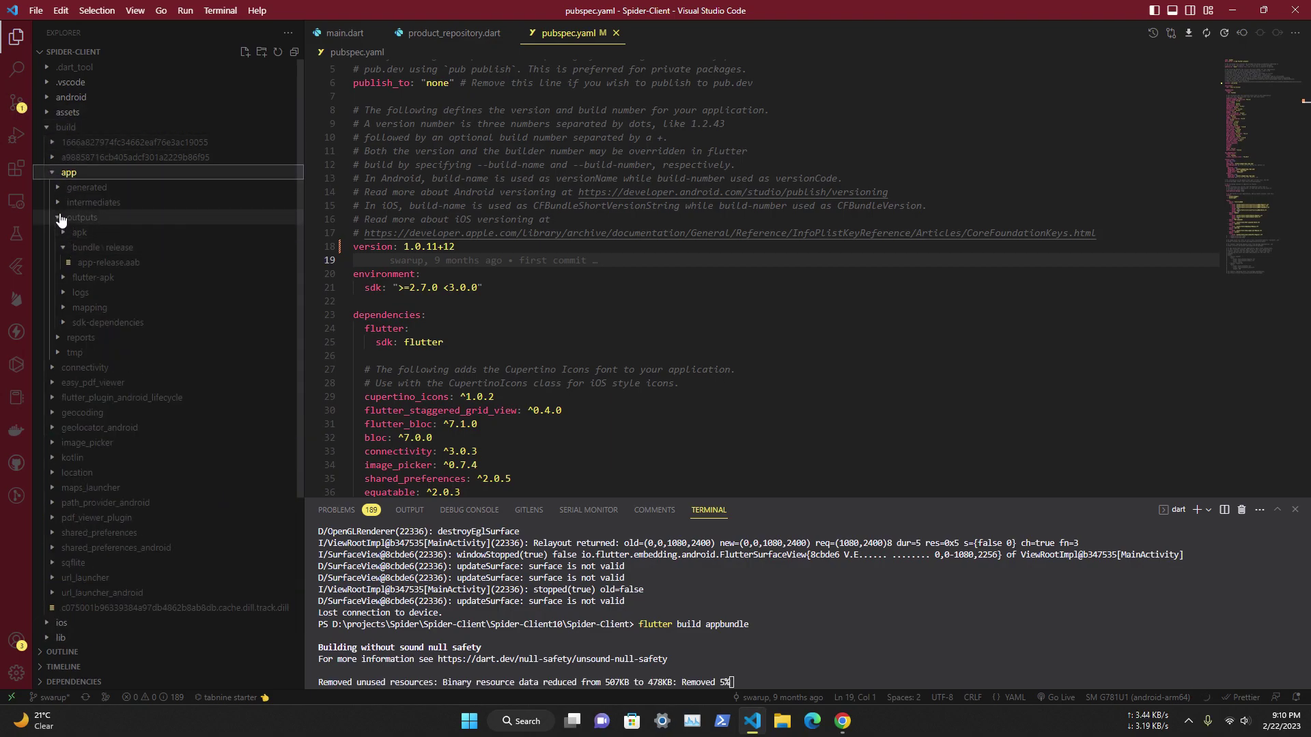
pyautogui.click(96, 218)
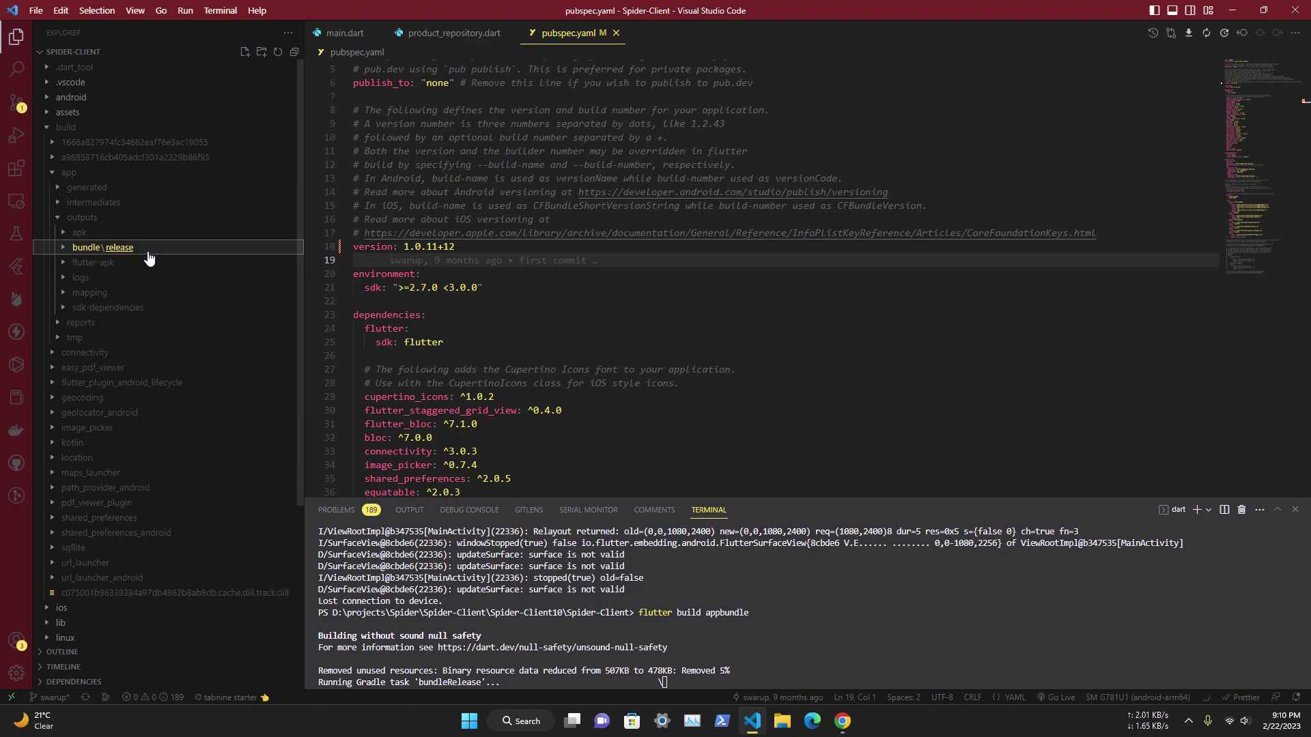
pyautogui.click(155, 264)
# Reveal app-release.aab in File Explorer and select it there.
pyautogui.rightClick(159, 265)
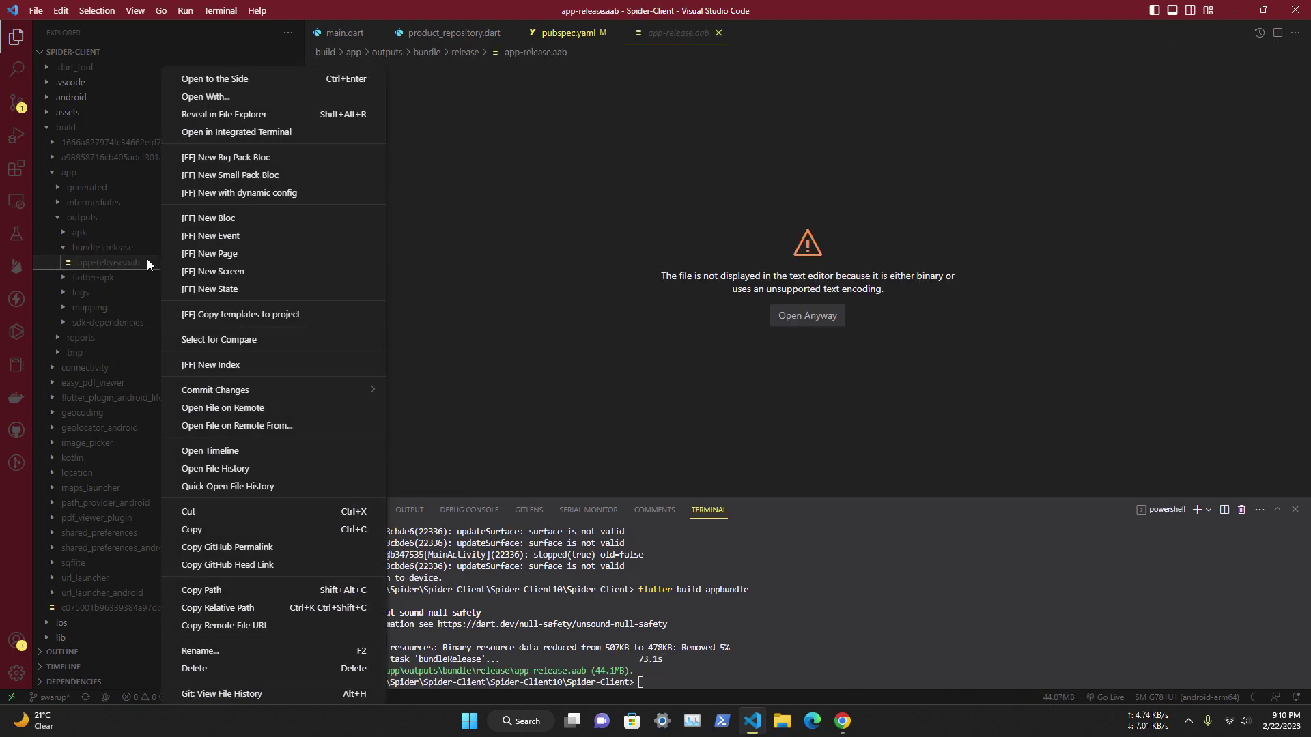
pyautogui.click(246, 116)
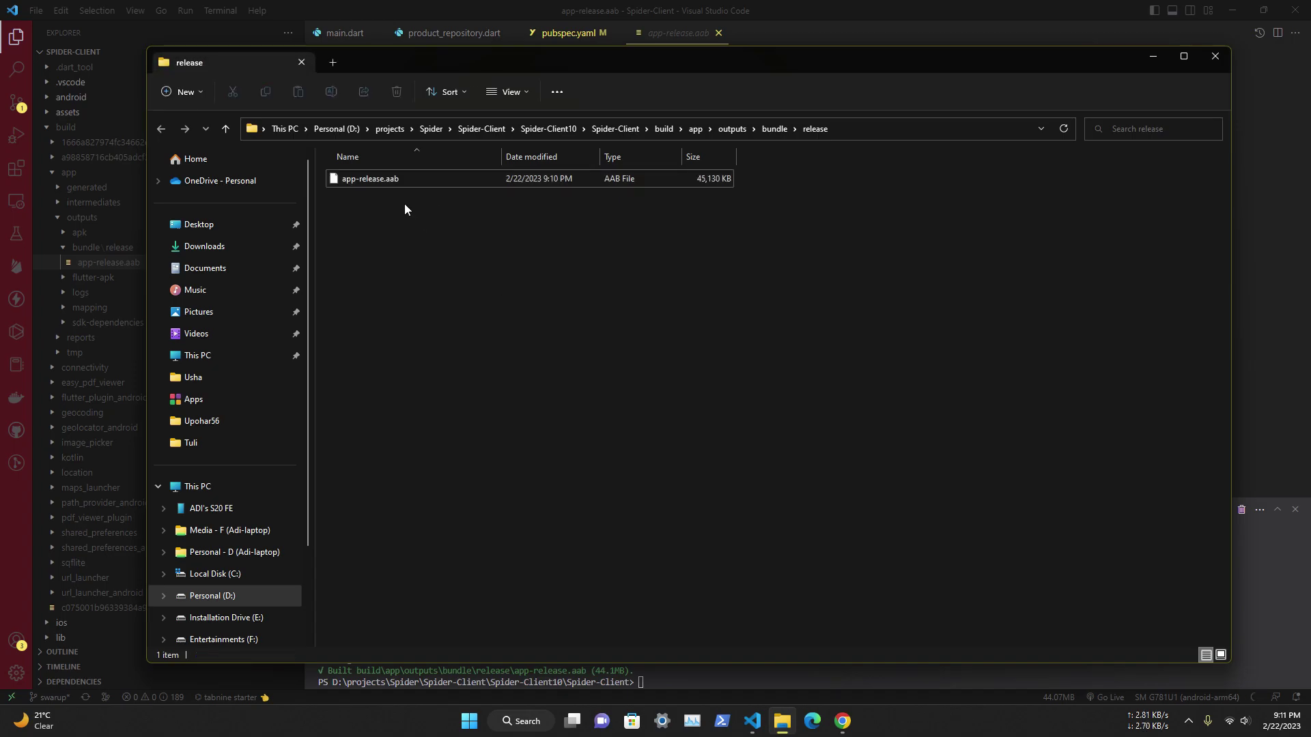
pyautogui.click(362, 178)
# Create a new production release and drag app-release.aab into its App bundles upload area.
pyautogui.hotkey('alt', 'Tab')
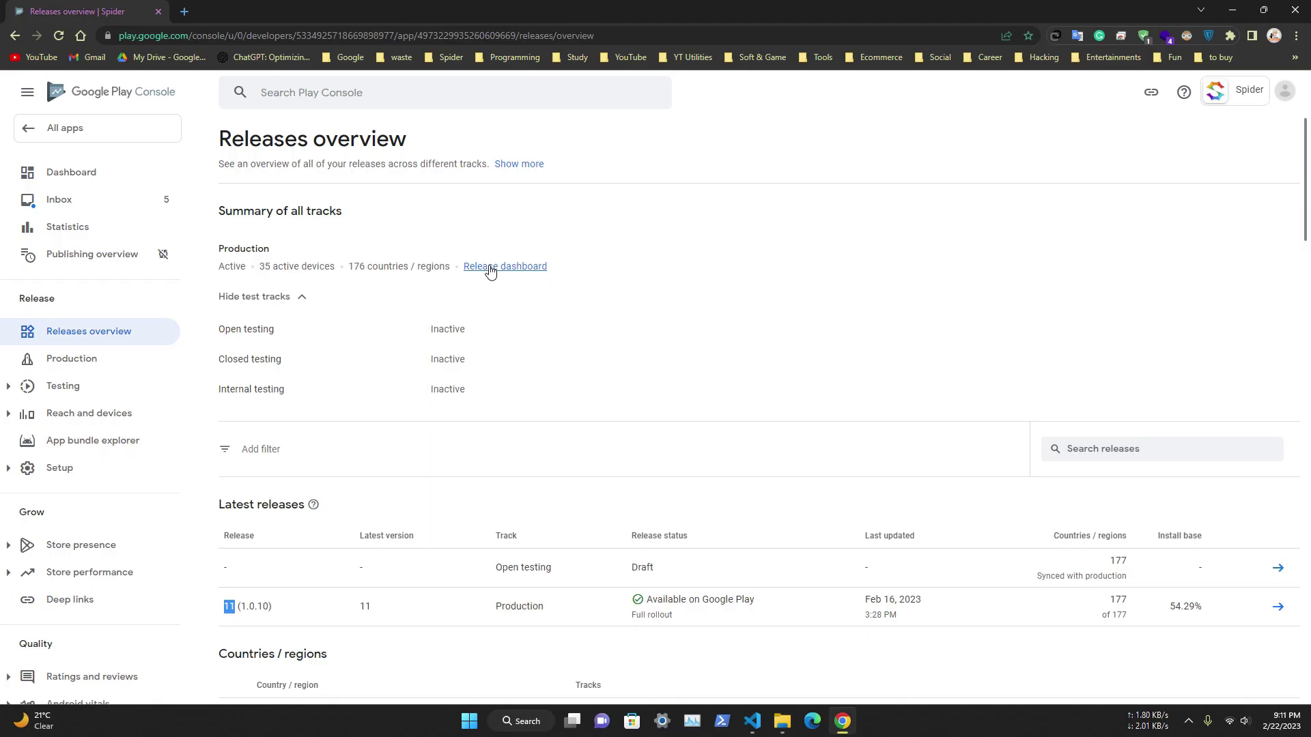
pyautogui.click(491, 269)
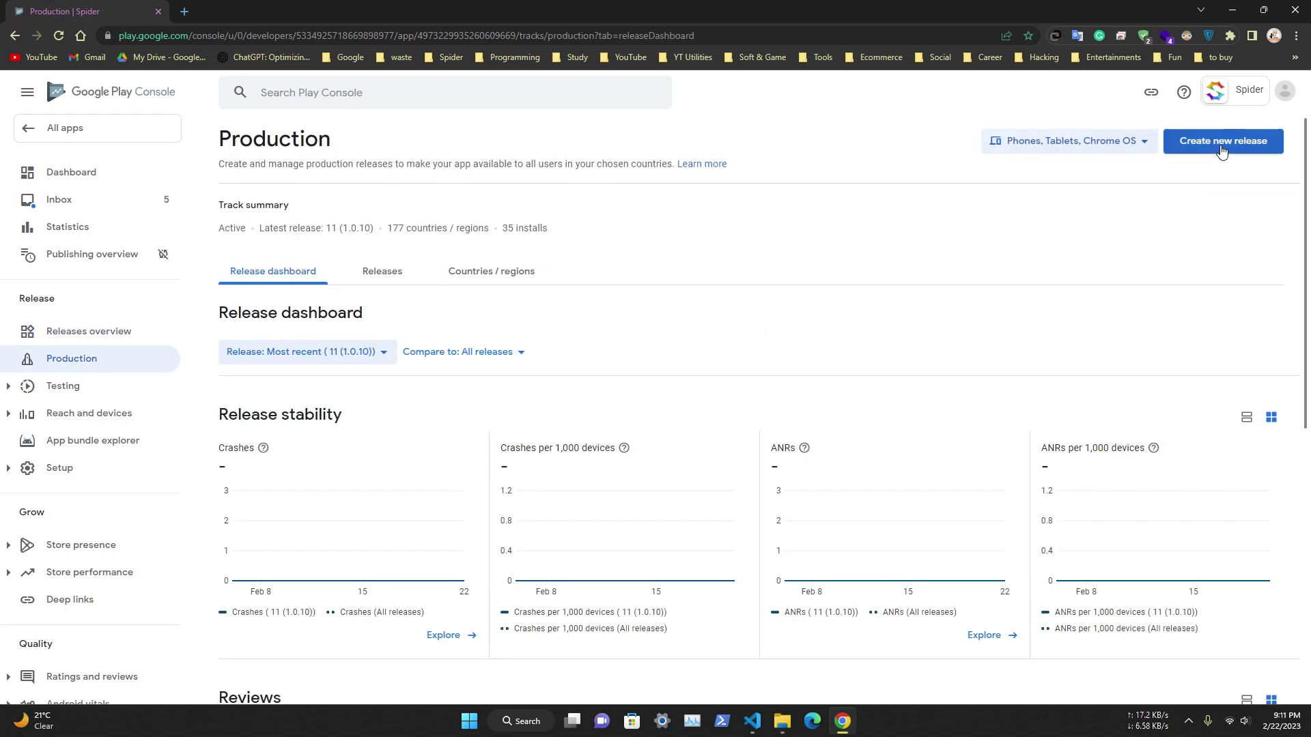
pyautogui.click(1221, 150)
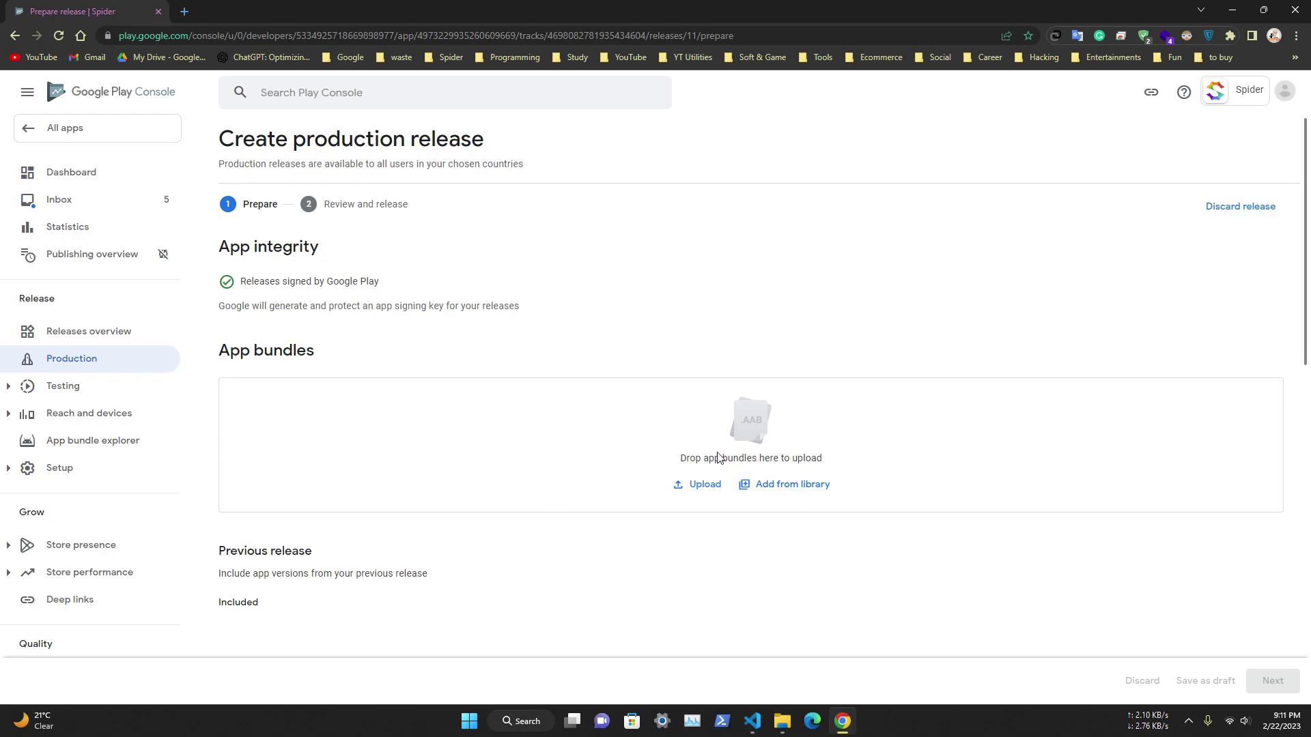
pyautogui.click(781, 721)
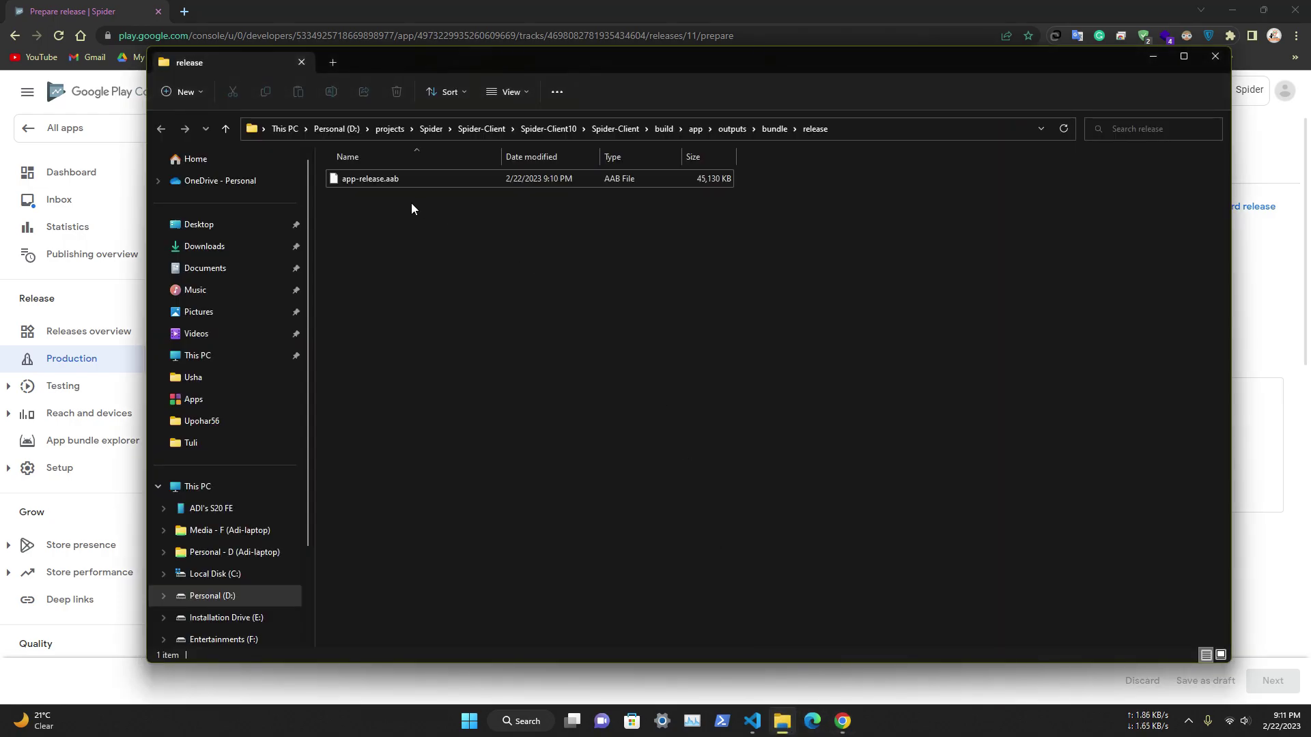
pyautogui.moveTo(409, 179); pyautogui.dragTo(785, 409)
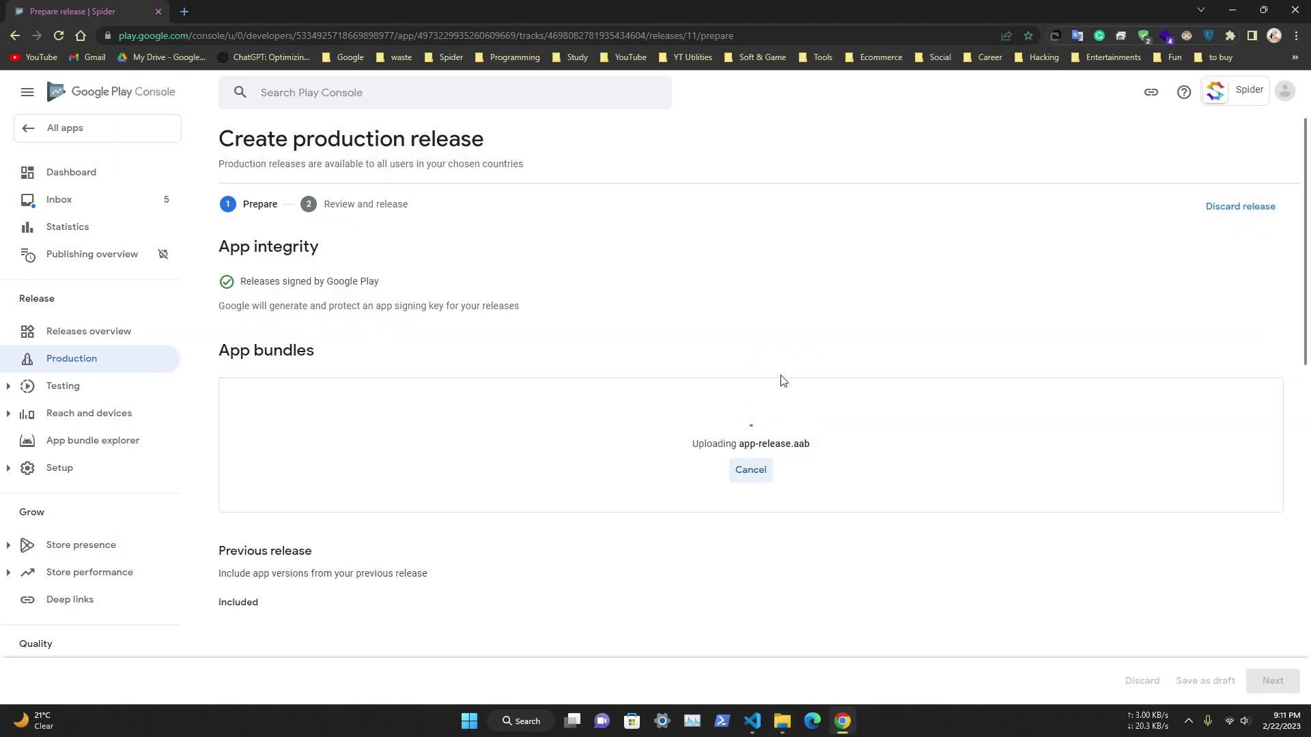
pyautogui.scroll(-3, 615, 311)
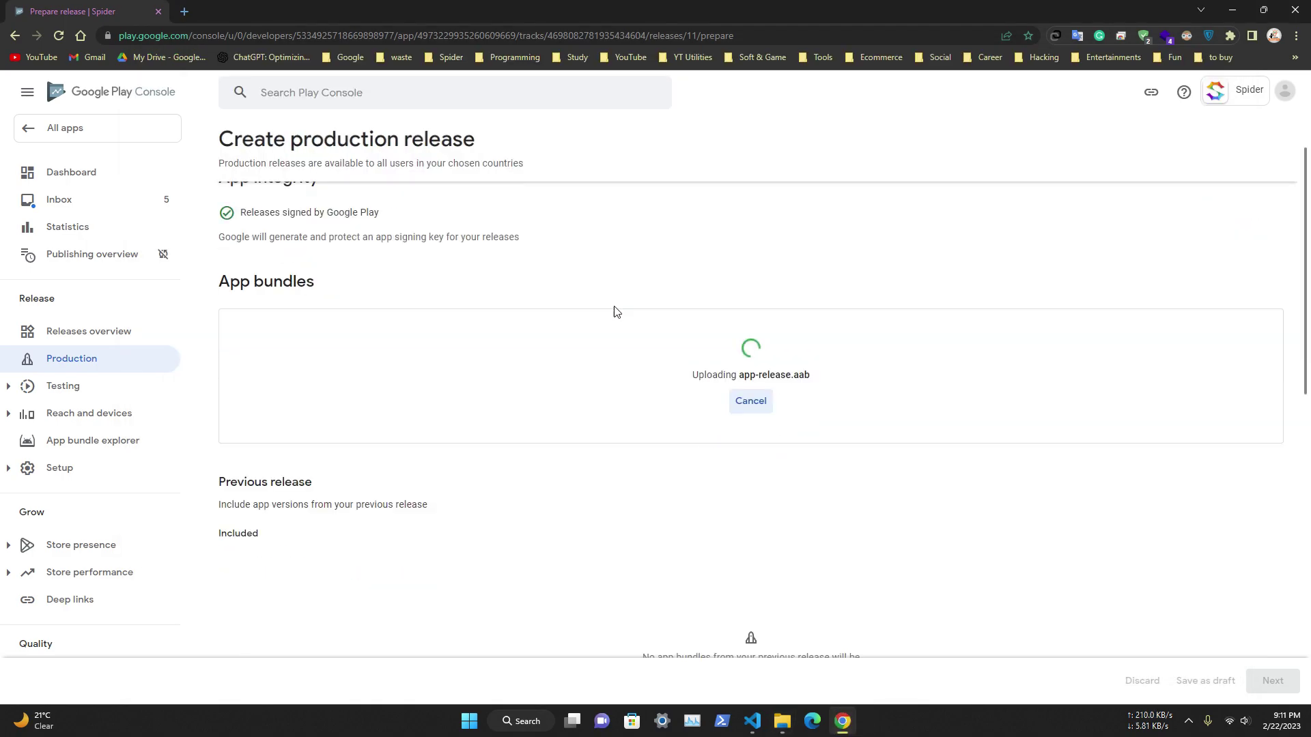
# Rename the release to 12 (1.0.11).
pyautogui.scroll(-5, 612, 312)
pyautogui.click(462, 330)
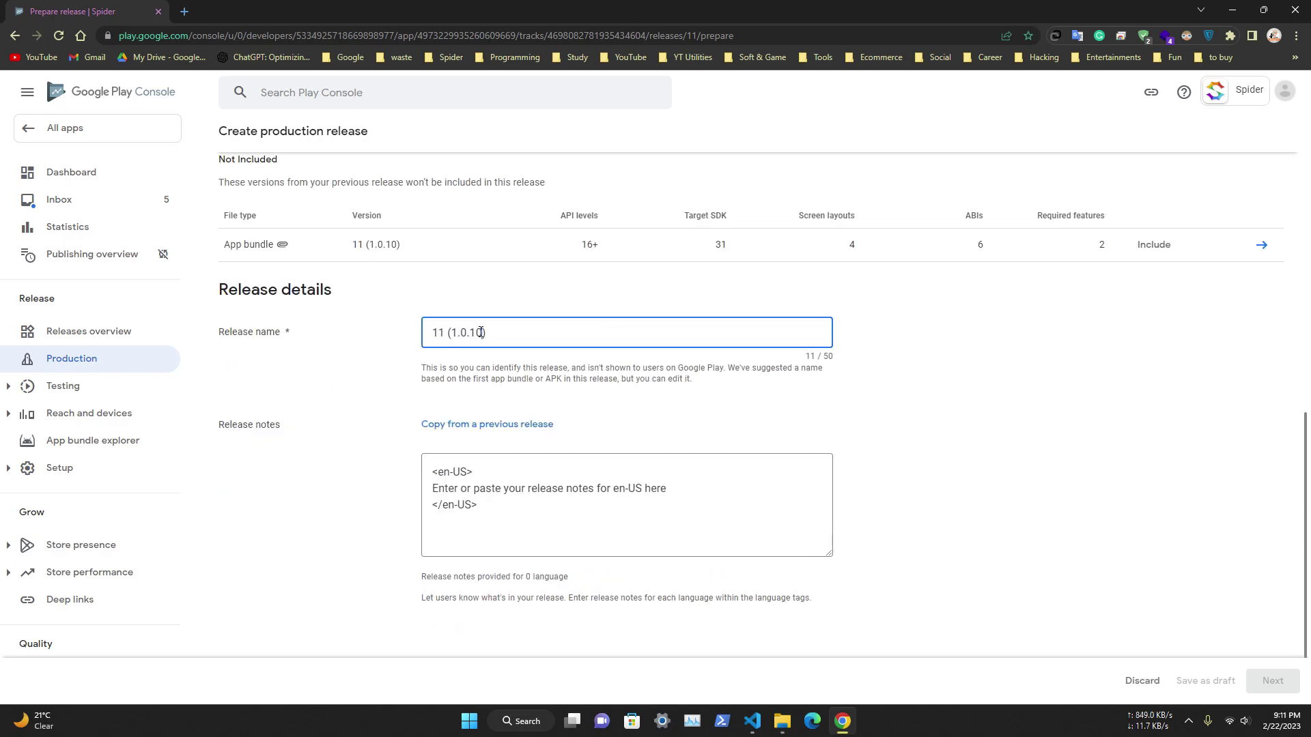
pyautogui.press('BackSpace')
pyautogui.write('1')
pyautogui.press('Left')
pyautogui.press('Left')
pyautogui.press('Left')
pyautogui.press('Left')
pyautogui.press('Left')
pyautogui.press('Left')
pyautogui.press('Left')
pyautogui.press('Left')
pyautogui.press('BackSpace')
pyautogui.write('2')
pyautogui.click(929, 399)
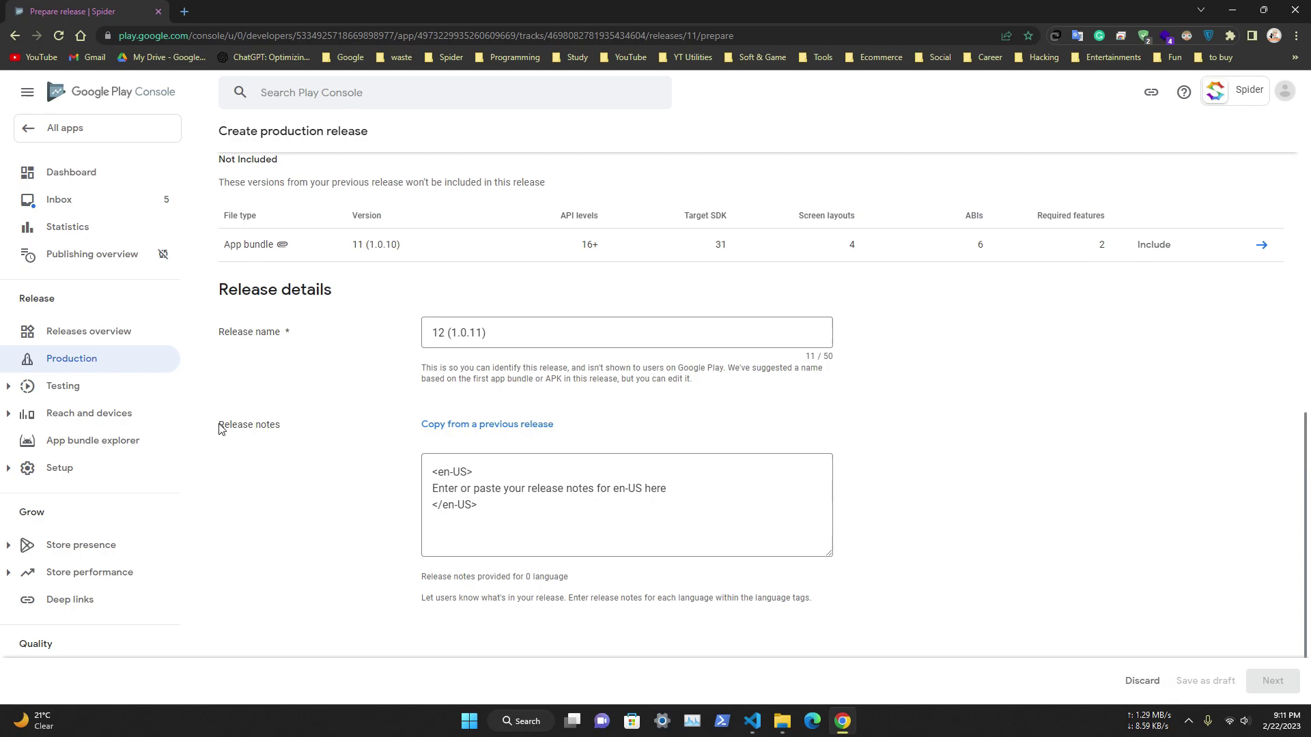
# Review the release details while the app bundle 12 (1.0.11) upload finishes.
pyautogui.moveTo(220, 426); pyautogui.dragTo(288, 427)
pyautogui.click(906, 481)
pyautogui.moveTo(432, 491); pyautogui.dragTo(722, 501)
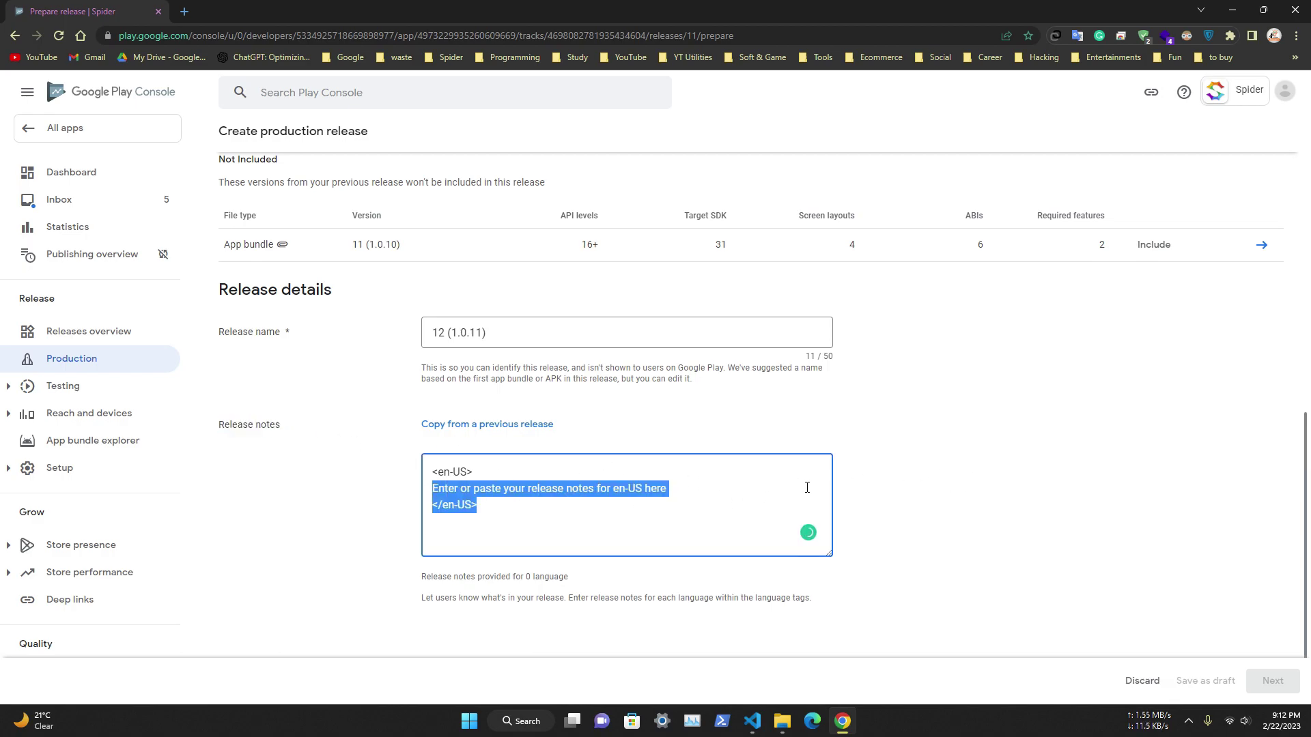
pyautogui.click(945, 483)
pyautogui.scroll(-1, 922, 414)
pyautogui.scroll(5, 922, 414)
pyautogui.scroll(6, 916, 404)
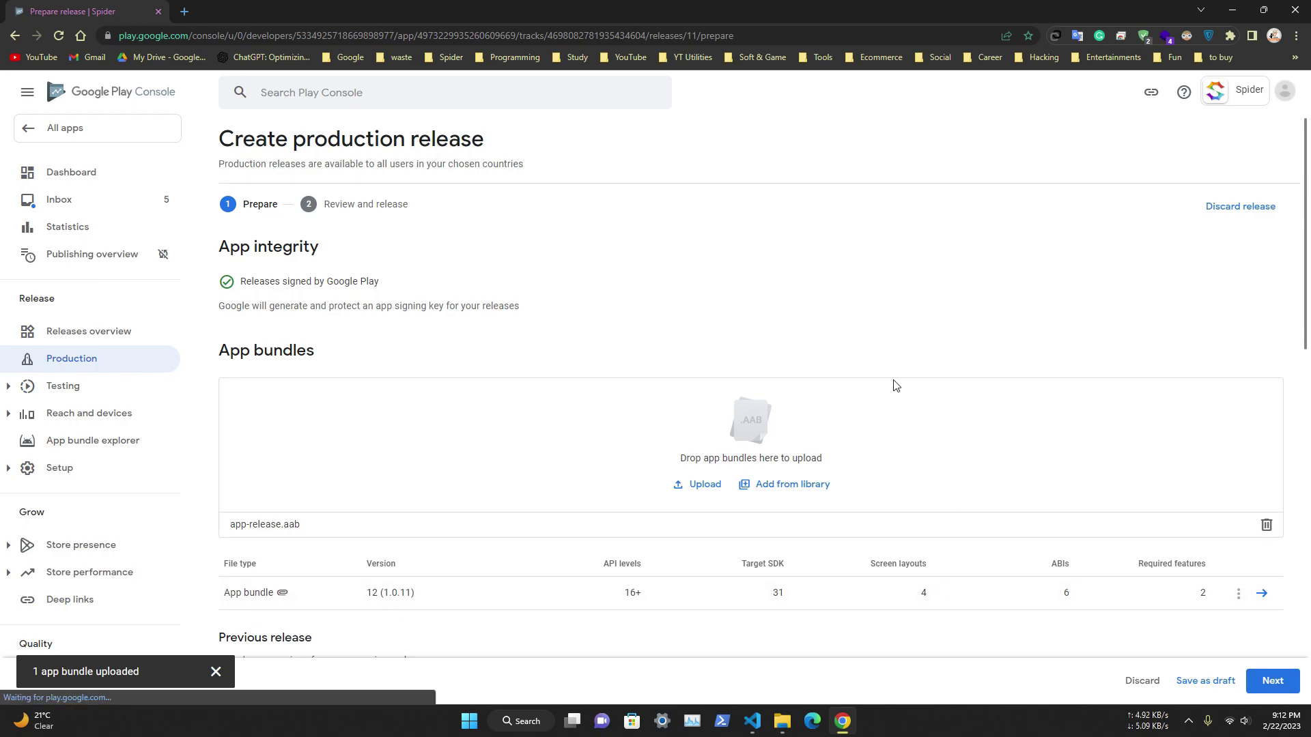
# Continue to the review step and start the rollout to Production.
pyautogui.click(1273, 682)
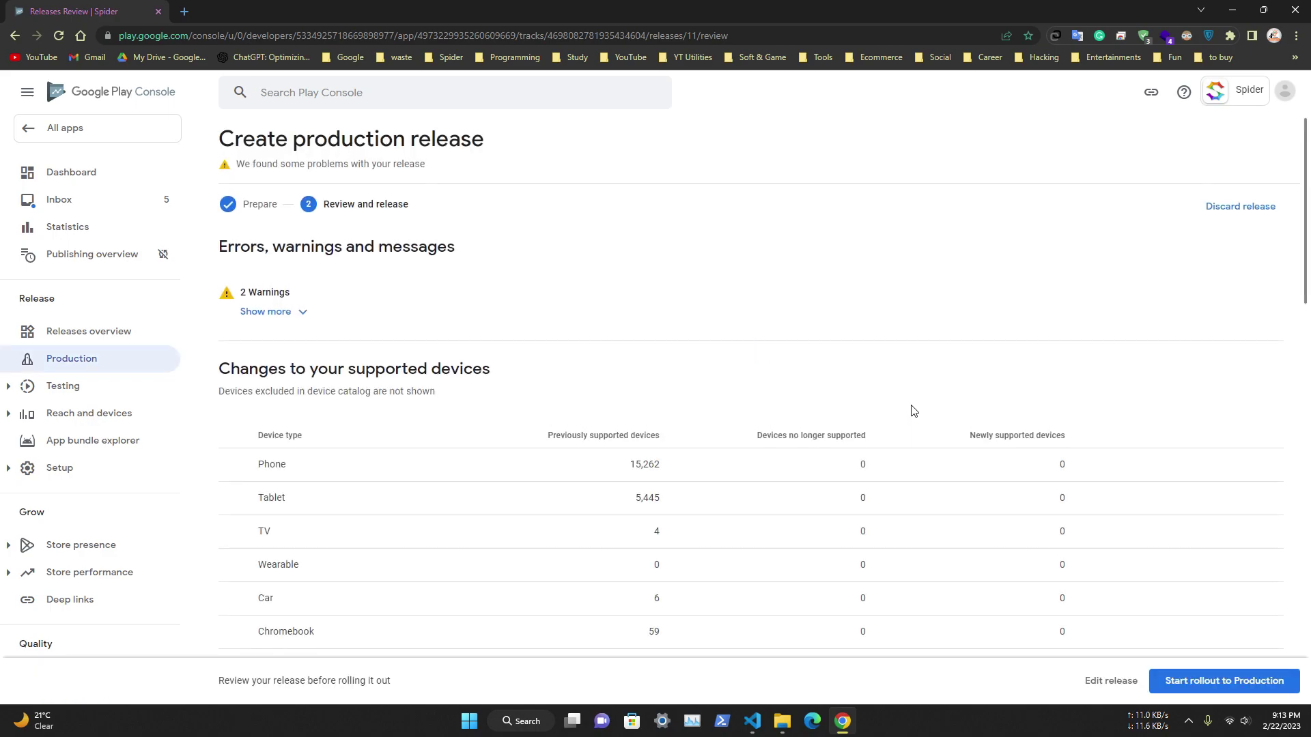
pyautogui.click(1227, 681)
# Confirm the rollout and check that 12 (1.0.11) shows In review above live 11 (1.0.10).
pyautogui.click(785, 439)
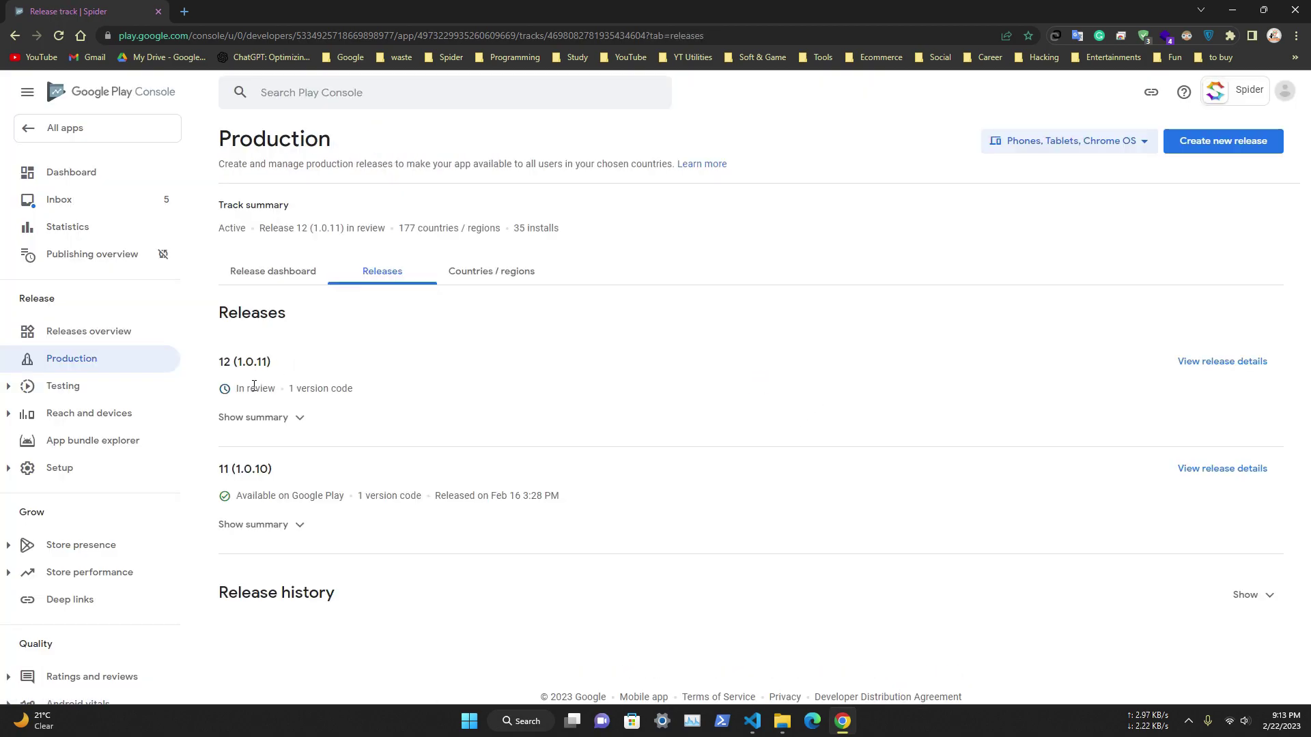
pyautogui.moveTo(235, 392); pyautogui.dragTo(304, 389)
pyautogui.click(480, 395)
pyautogui.moveTo(236, 389); pyautogui.dragTo(275, 389)
pyautogui.click(442, 389)
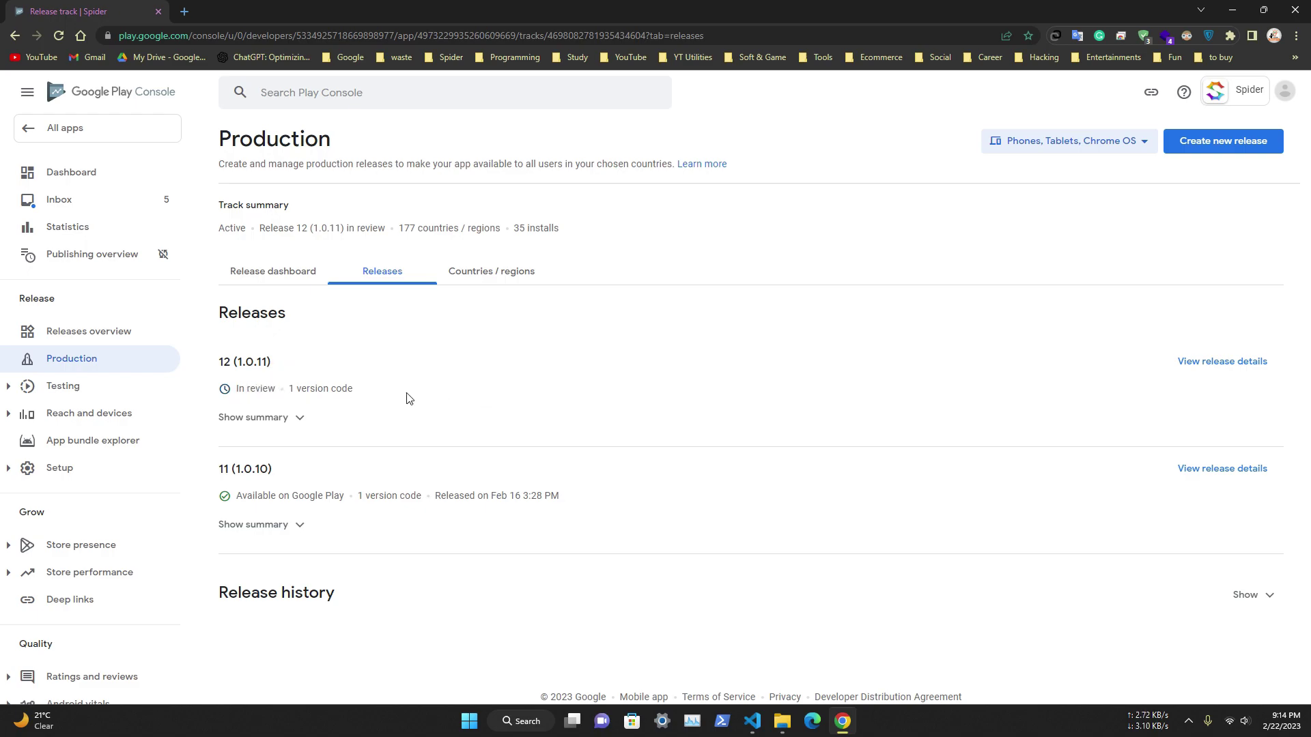